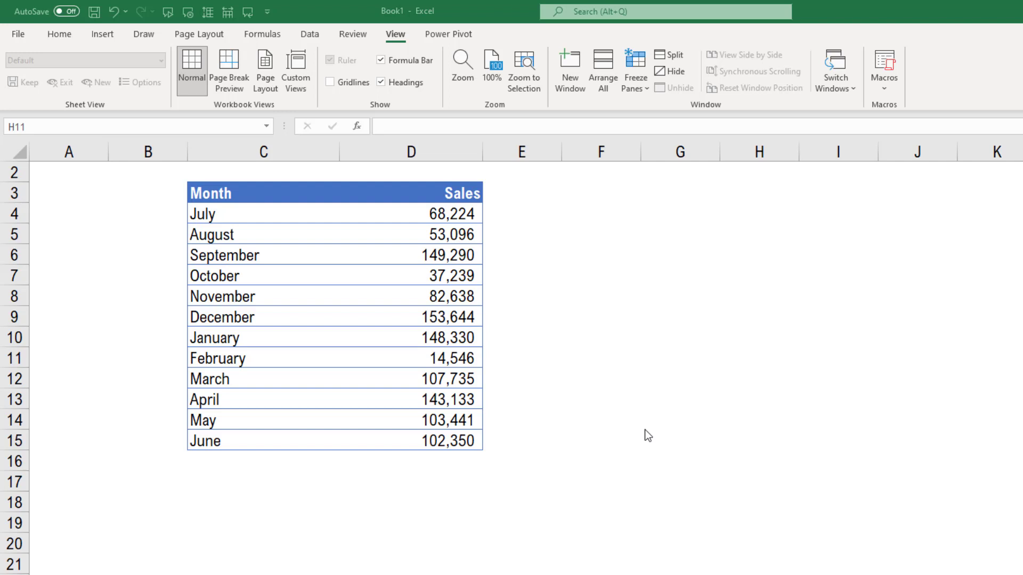
click(708, 337)
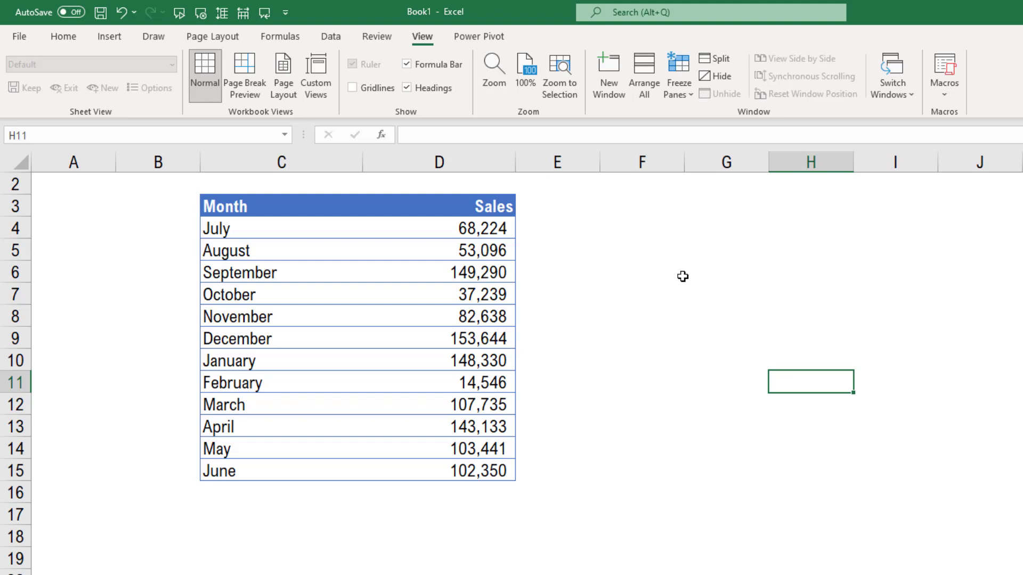
click(682, 276)
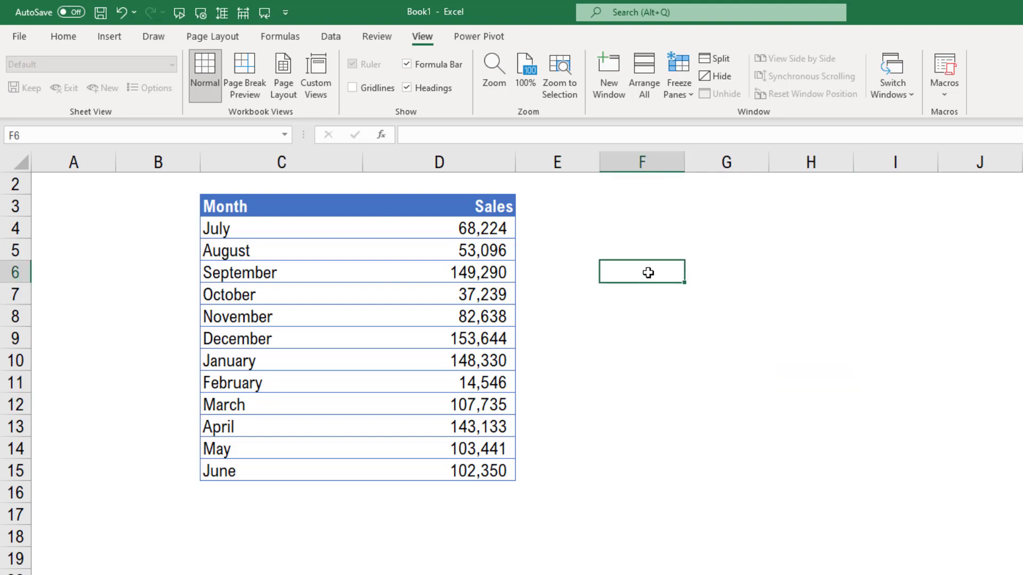
click(824, 272)
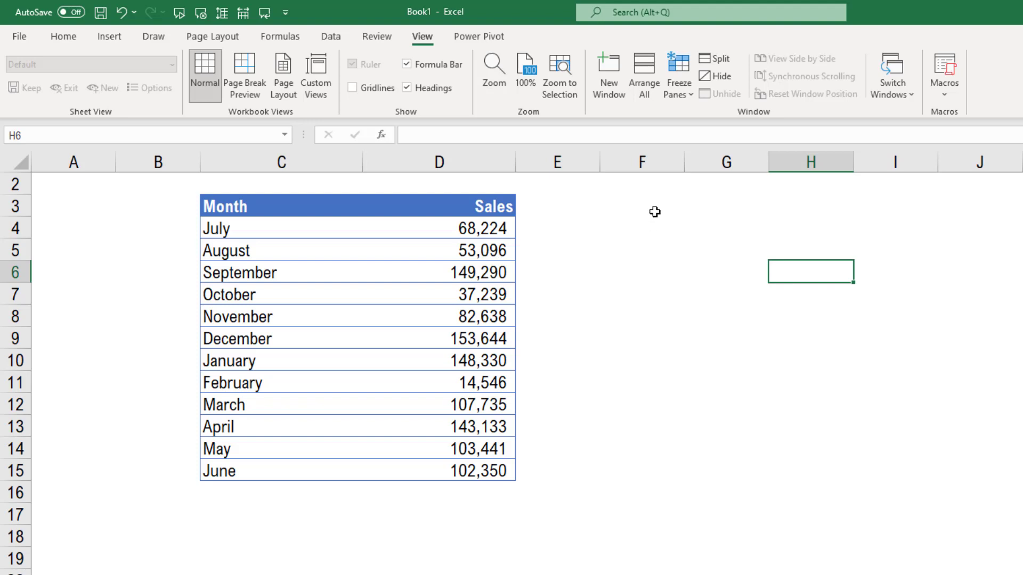
Select the empty ranges F3:G15 and J3:J15 together as one multi-range selection.
drag(653, 212, 661, 475)
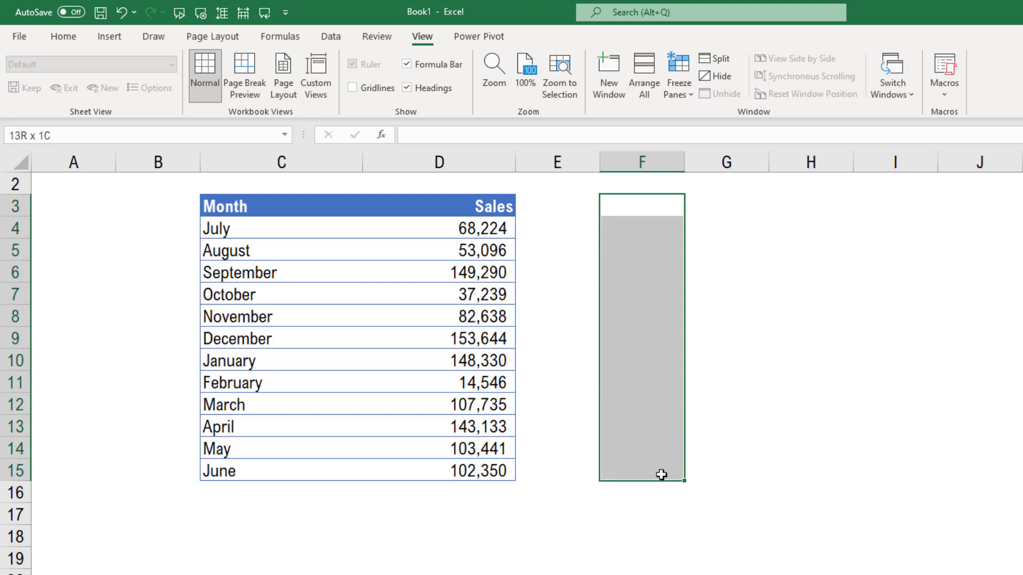
drag(661, 475, 745, 456)
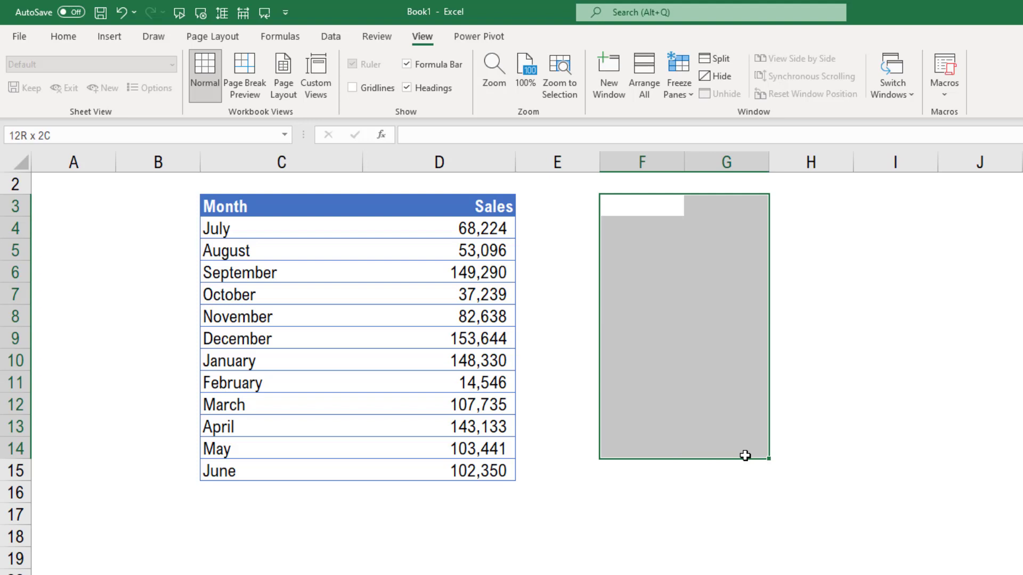
mouse_move(745, 455)
mouse_down()
mouse_move(813, 456)
mouse_move(833, 509)
mouse_move(736, 413)
mouse_move(742, 470)
mouse_up()
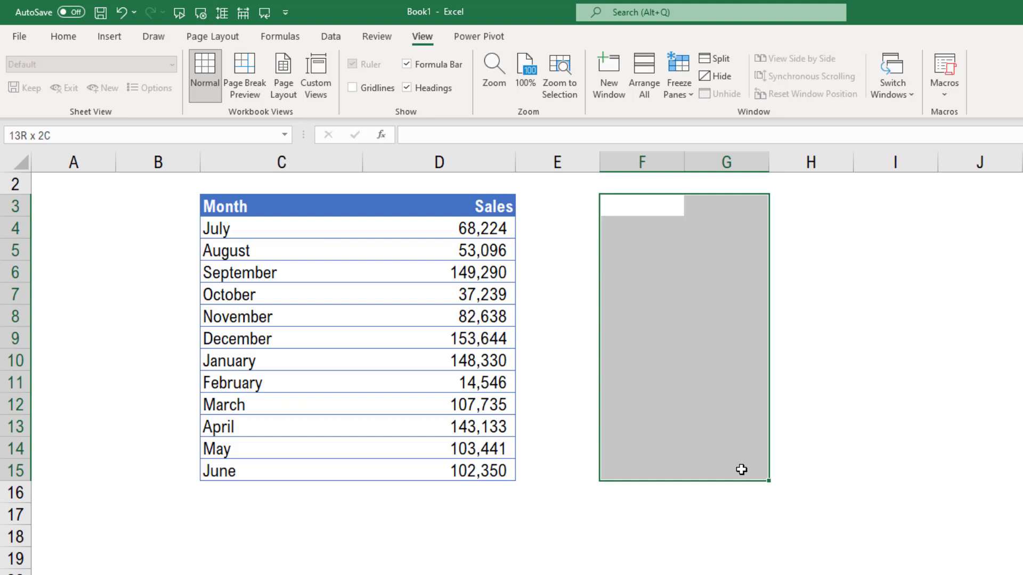
drag(742, 469, 742, 470)
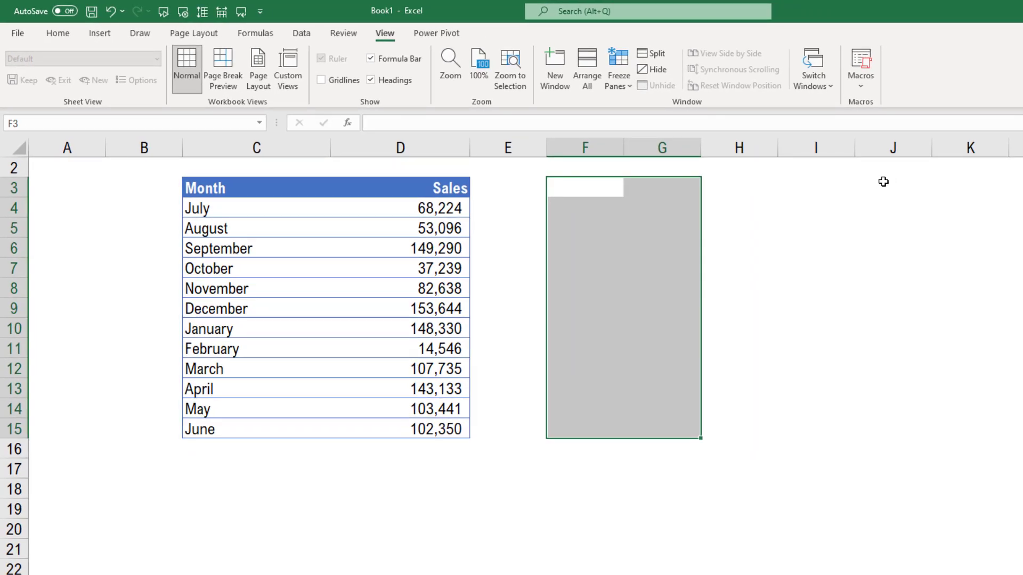
key(ctrl)
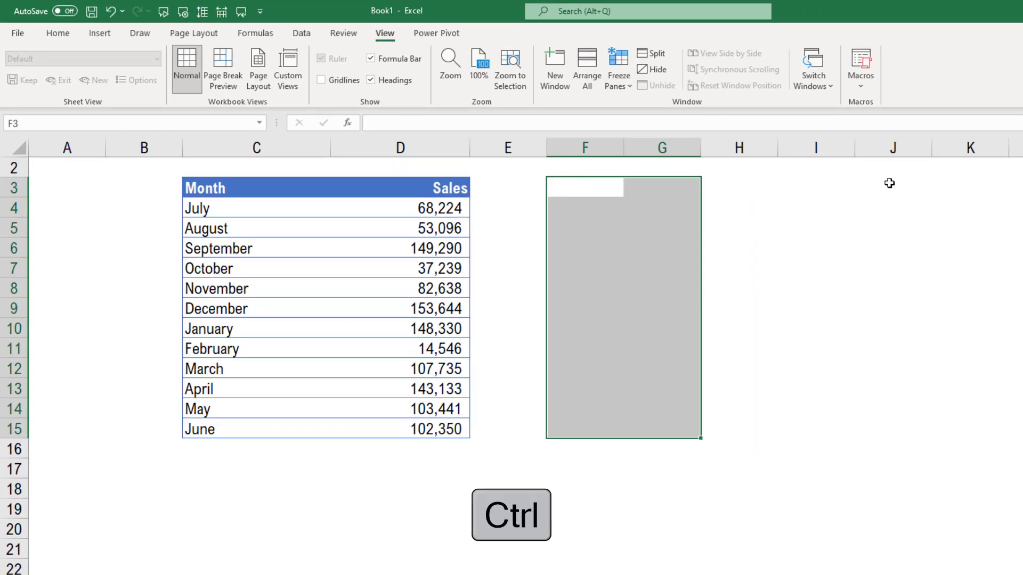
ctrl+click(889, 185)
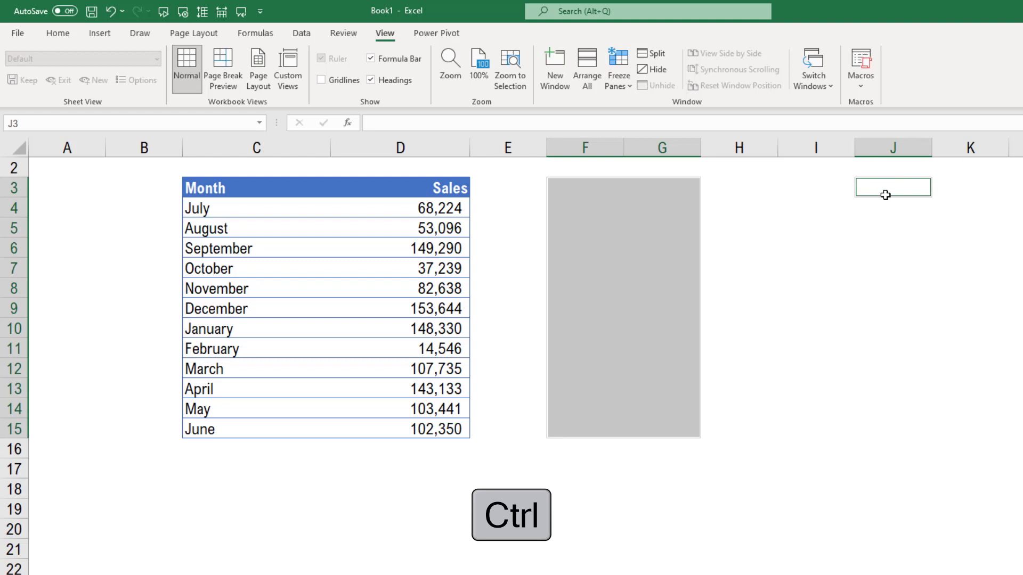
drag(886, 192, 887, 435)
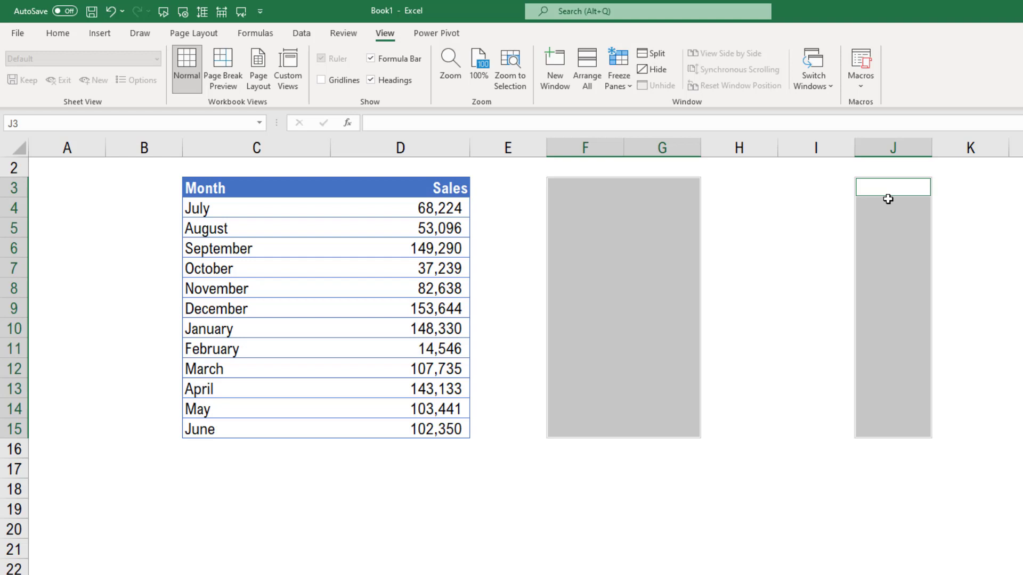
Enter the value 3 into every cell of the selected ranges at once.
text(=)
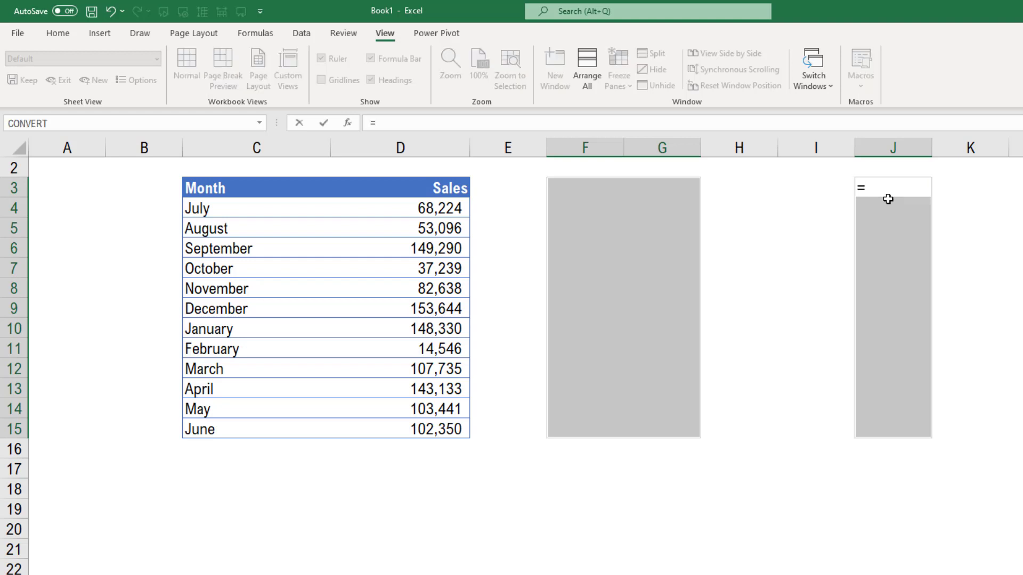
key(BackSpace)
text(3)
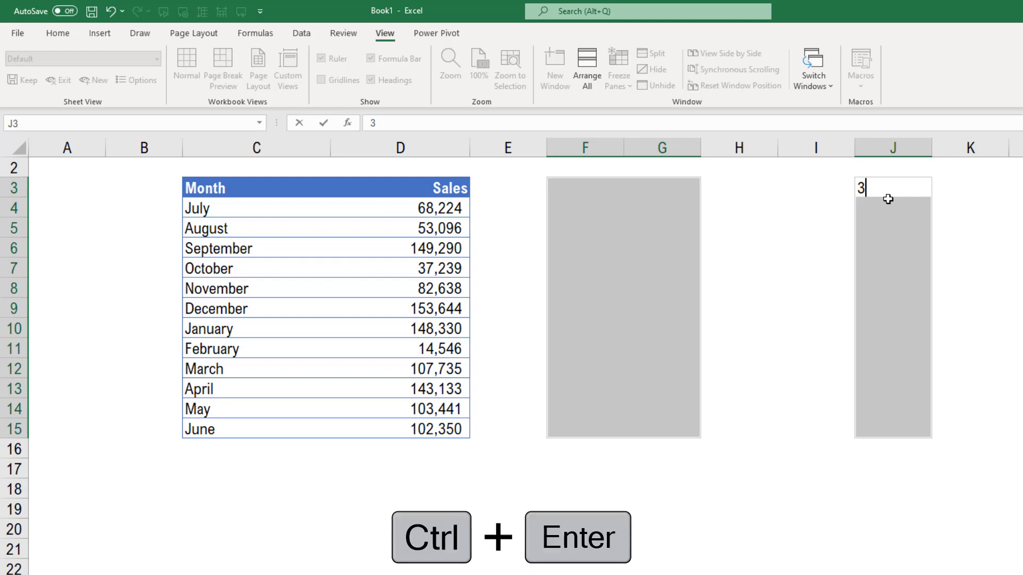
key(ctrl+Return)
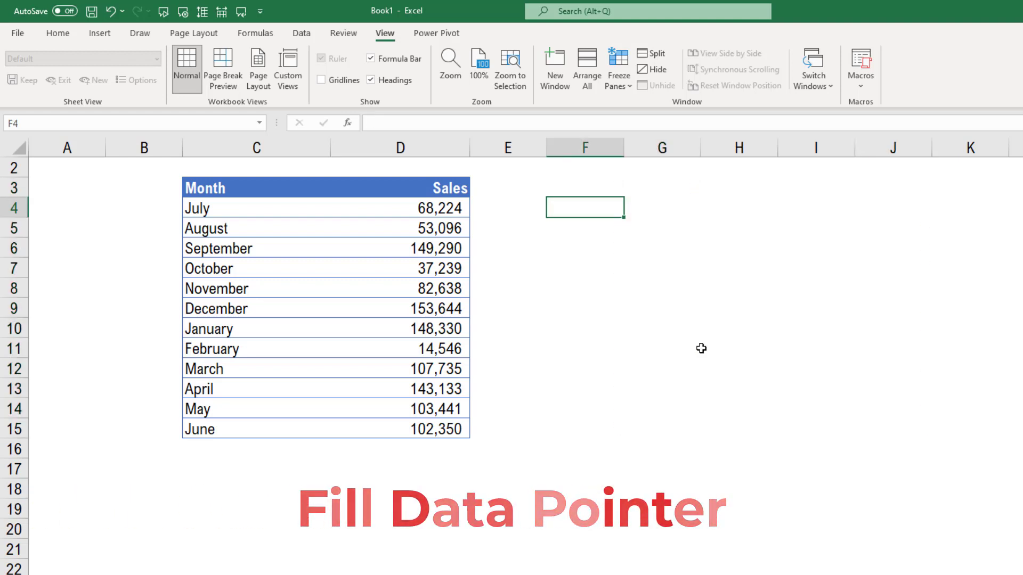
Enter 1 in cell F4 and copy it down through F15 with the fill handle.
text(1)
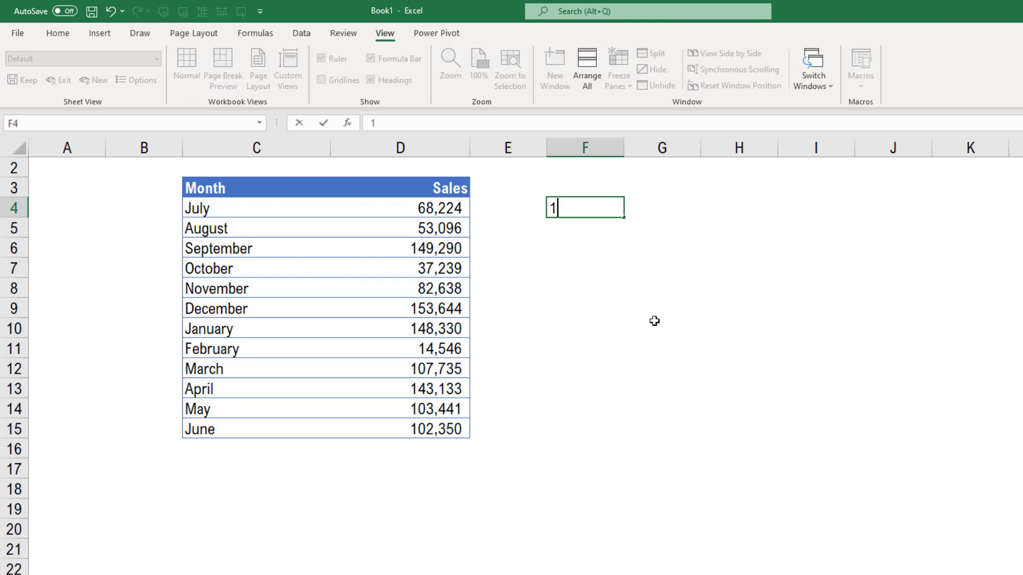
key(Return)
click(603, 207)
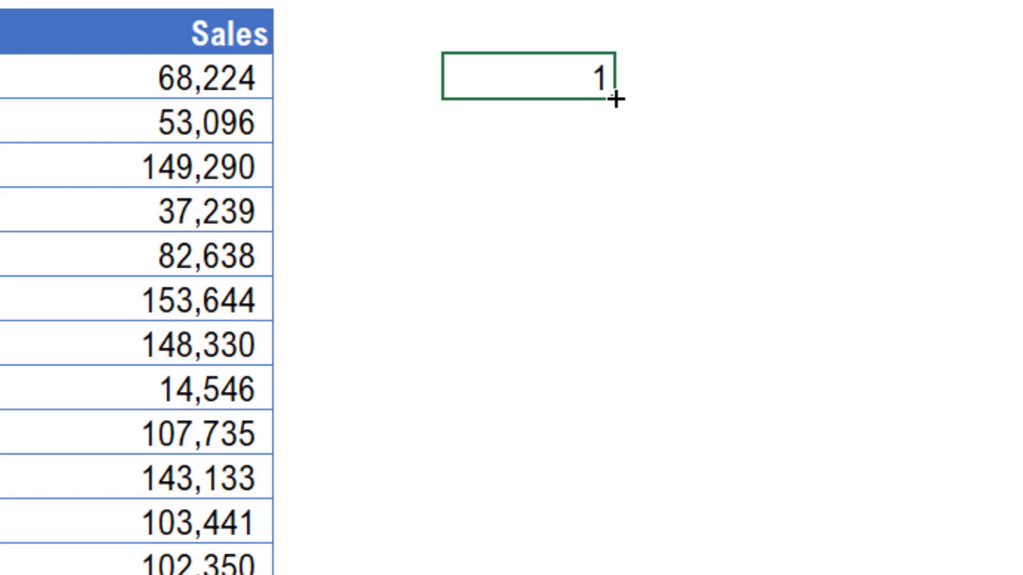
drag(615, 98, 625, 574)
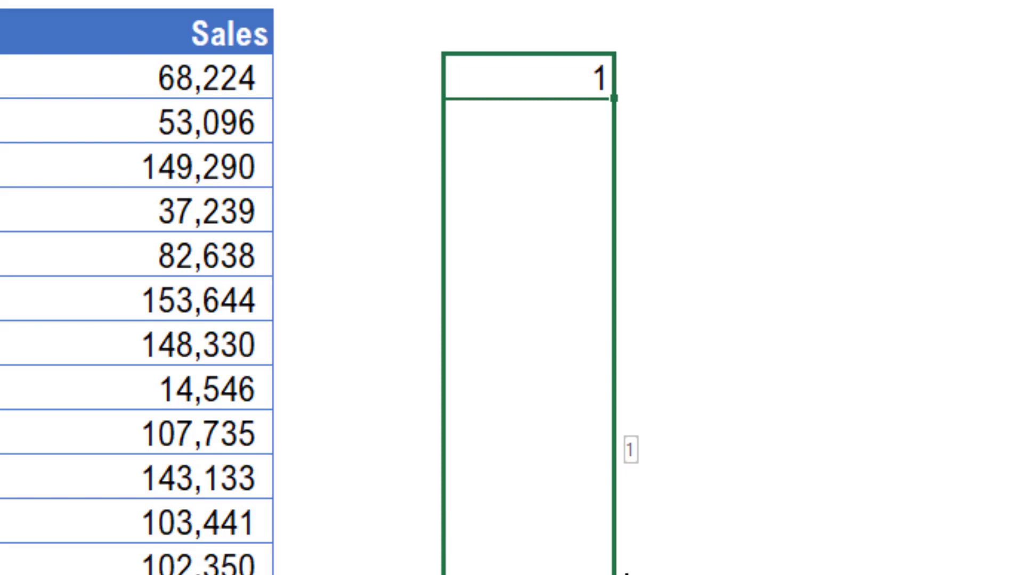
drag(626, 573, 625, 571)
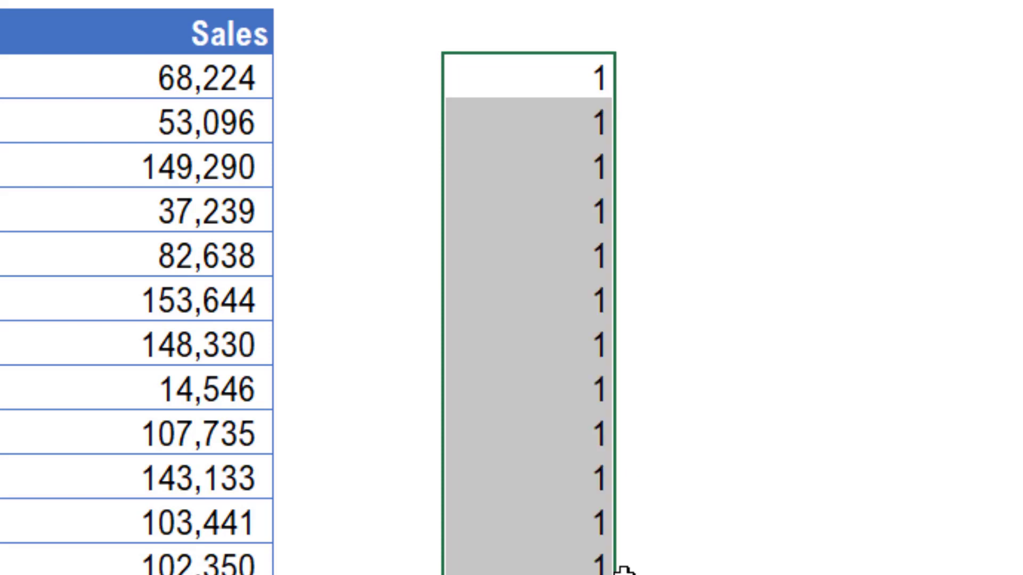
Replace the value in F4 with the formula =D4 and fill it down through F15.
click(554, 82)
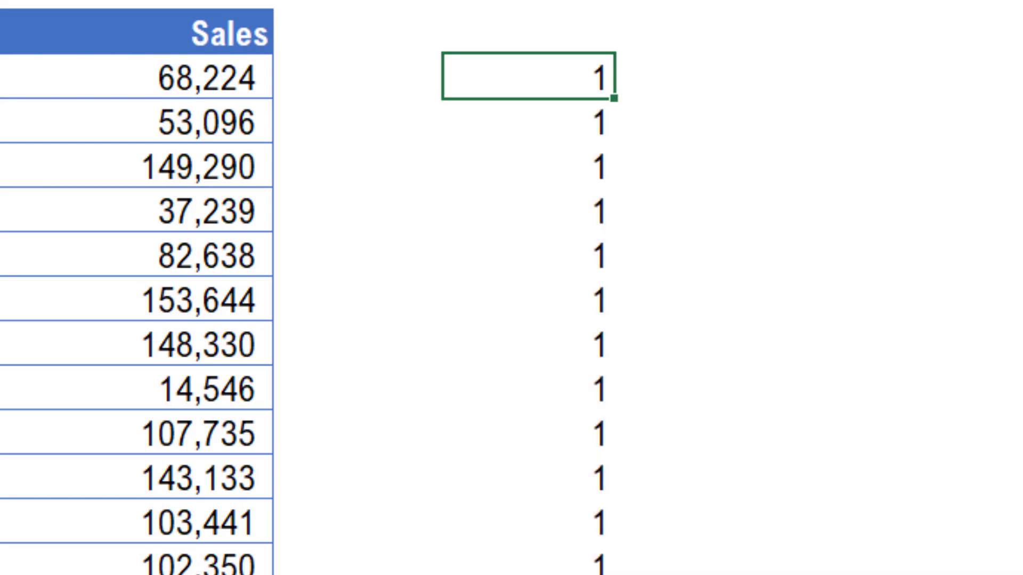
text(=)
click(251, 76)
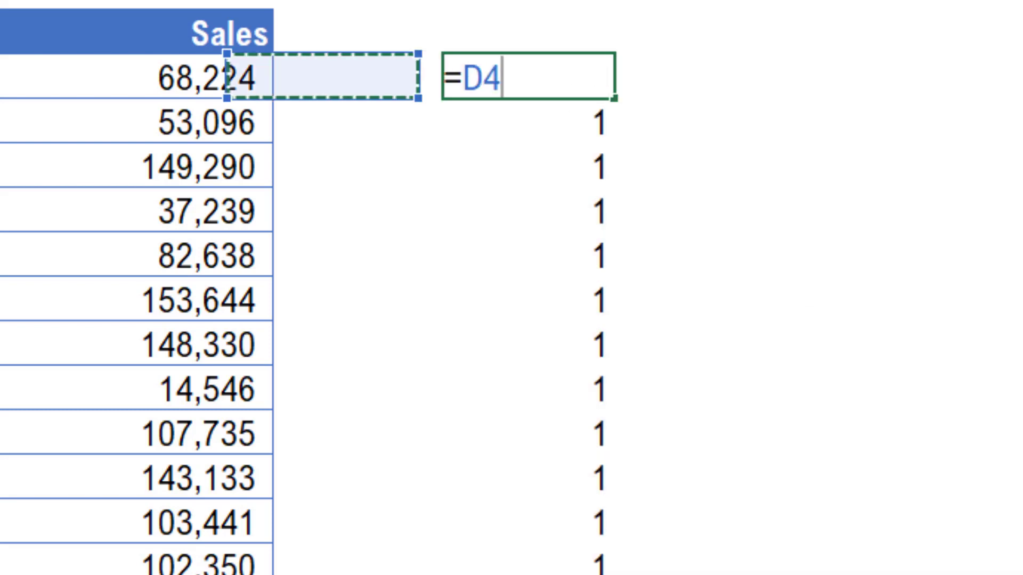
key(Return)
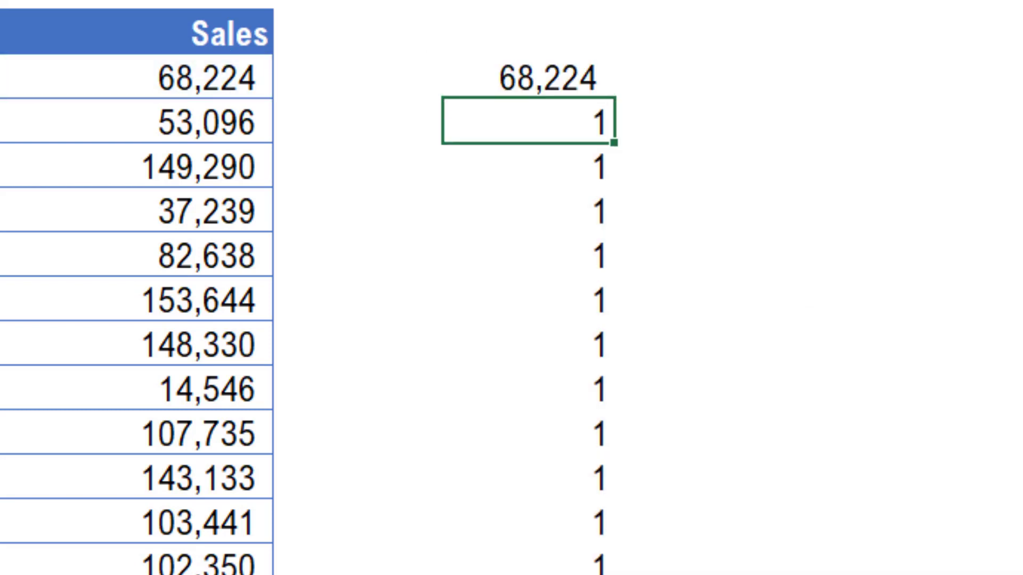
click(601, 80)
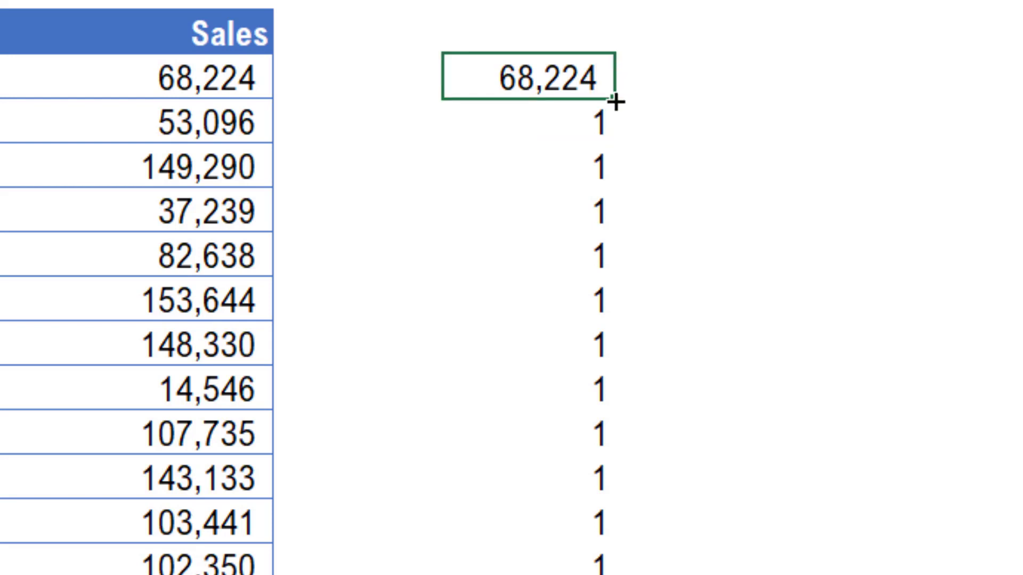
drag(615, 101, 600, 574)
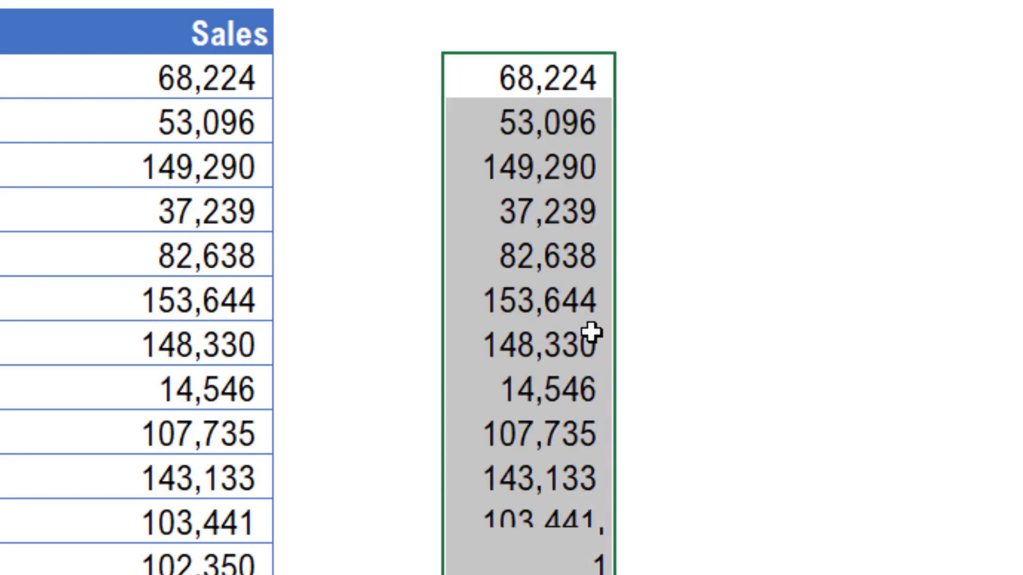
Check the copied formulas in F4 and F5, and clear the contents of F4:F15.
click(526, 137)
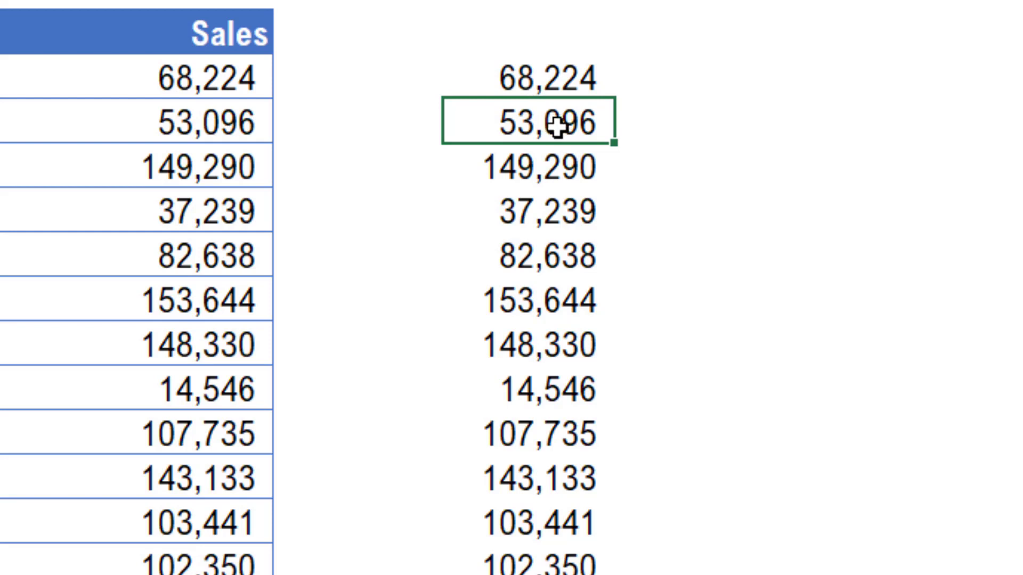
click(554, 74)
click(509, 125)
drag(549, 80, 555, 560)
key(Delete)
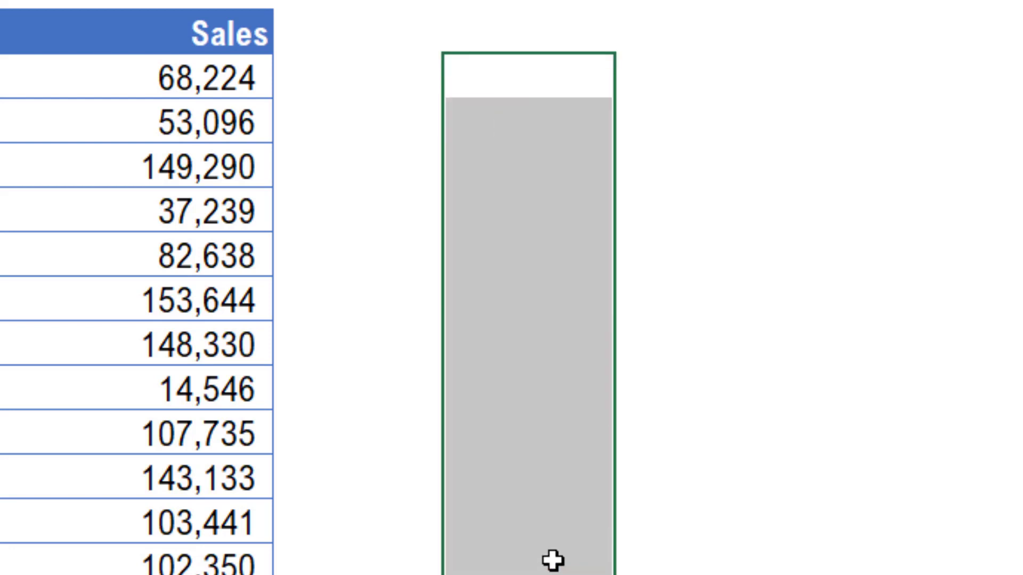
Enter 1 in cell F4 and fill an incrementing series from 1 to 12 down through F15.
click(553, 62)
text(1)
key(Return)
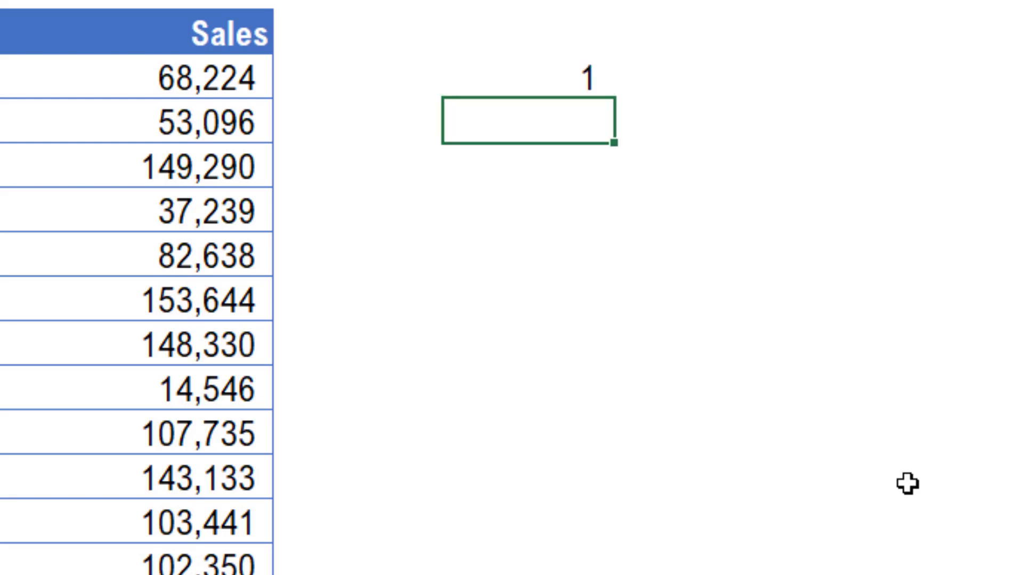
click(568, 75)
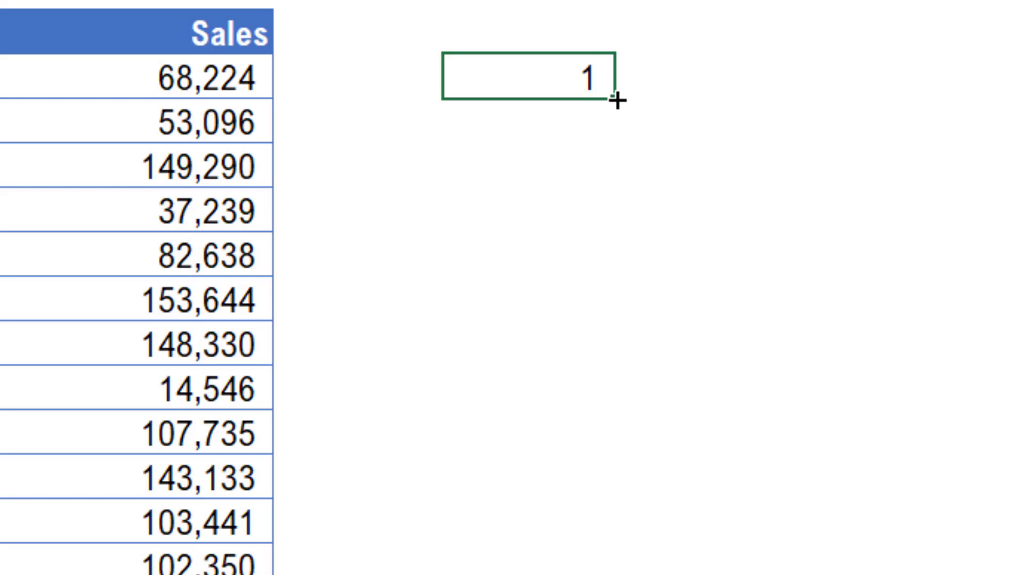
key(ctrl)
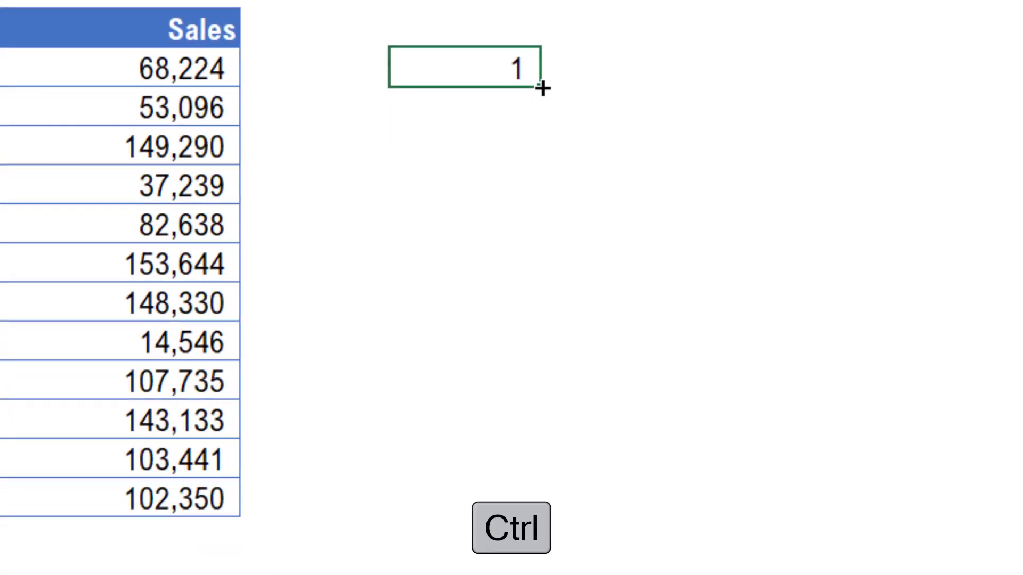
drag(539, 102, 537, 116)
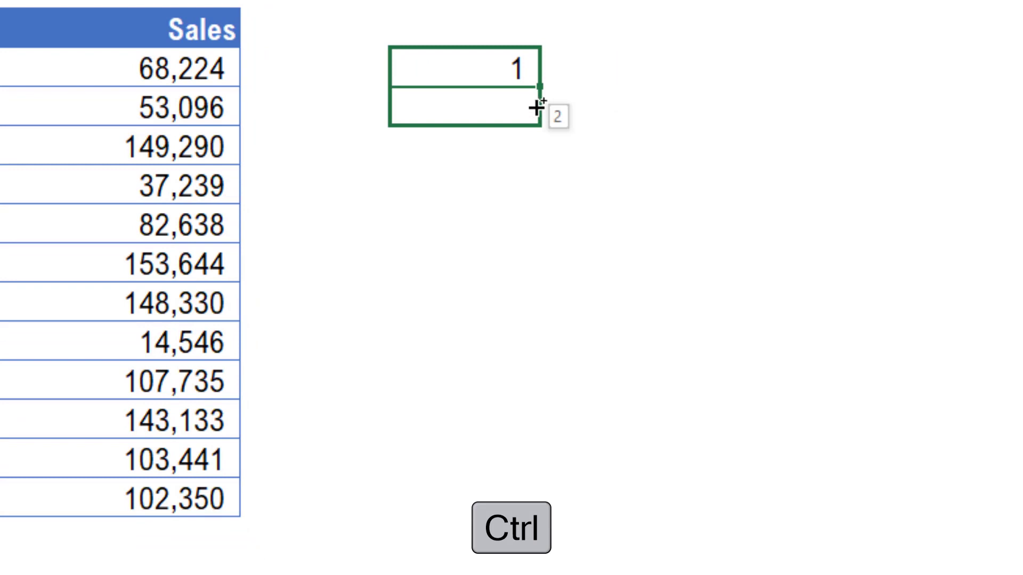
drag(536, 108, 537, 105)
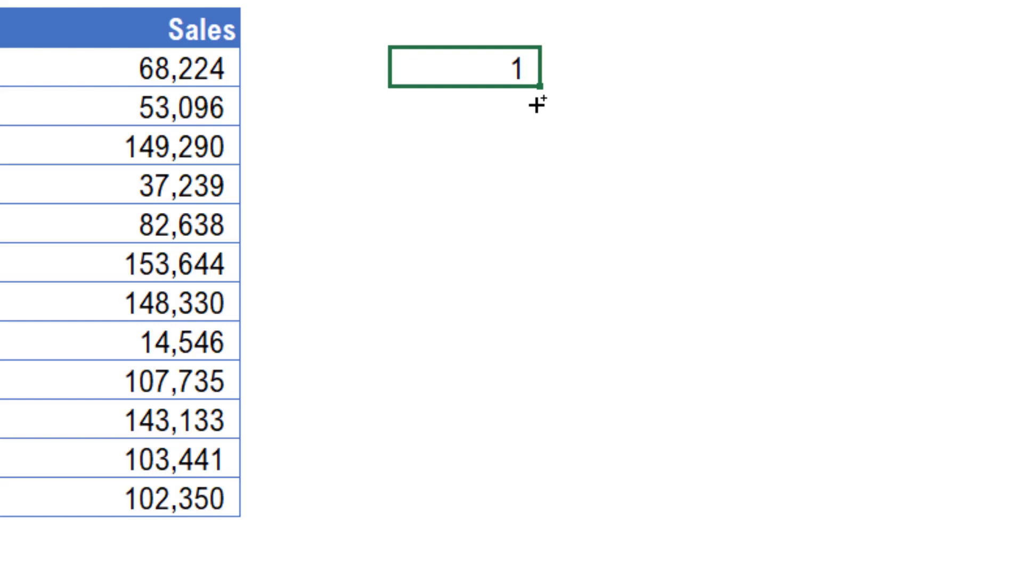
drag(537, 105, 517, 522)
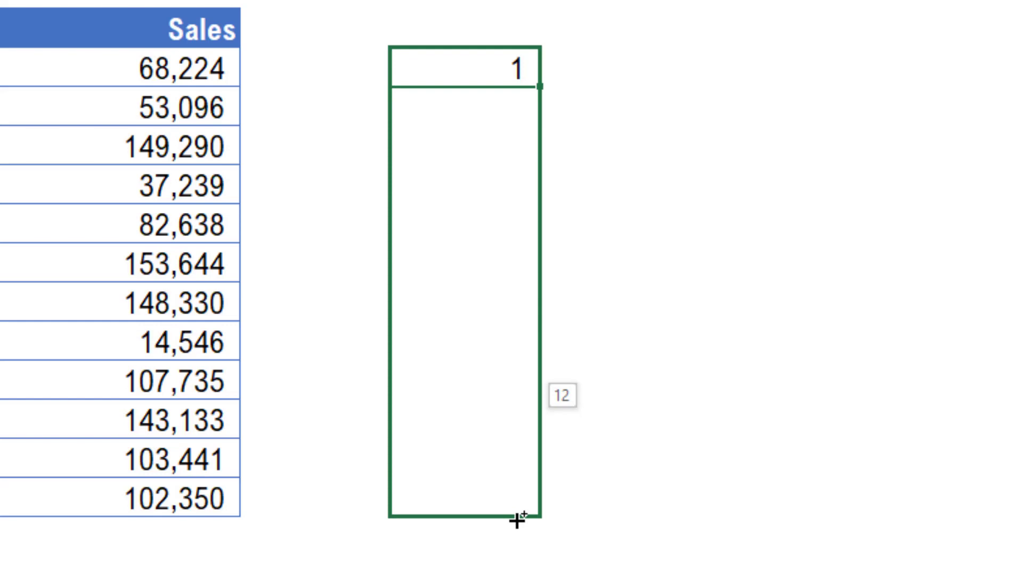
drag(516, 521, 518, 516)
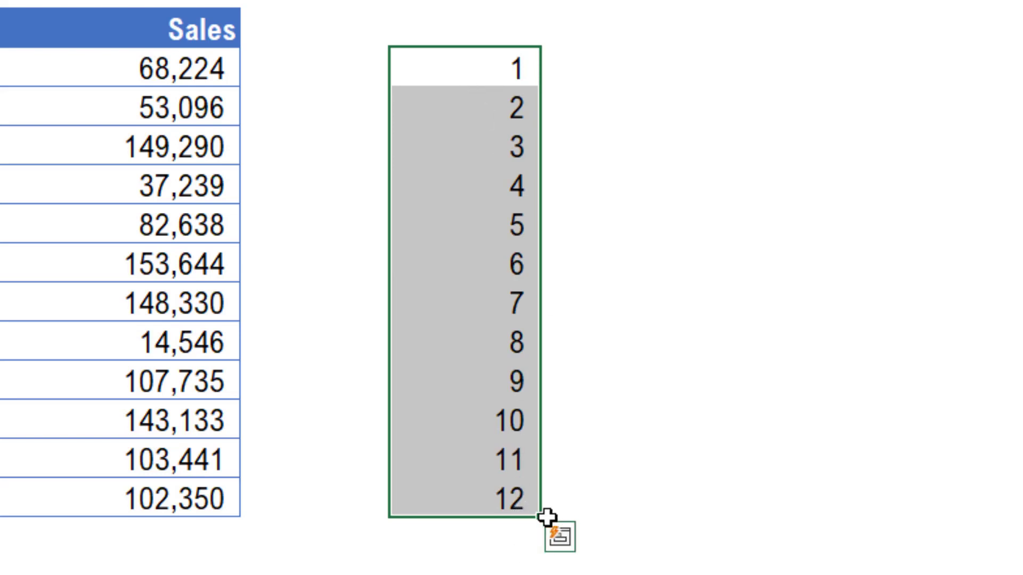
Insert blank cells in F7:F15 directly below the value 3 in F6, shifting the existing values down.
click(523, 146)
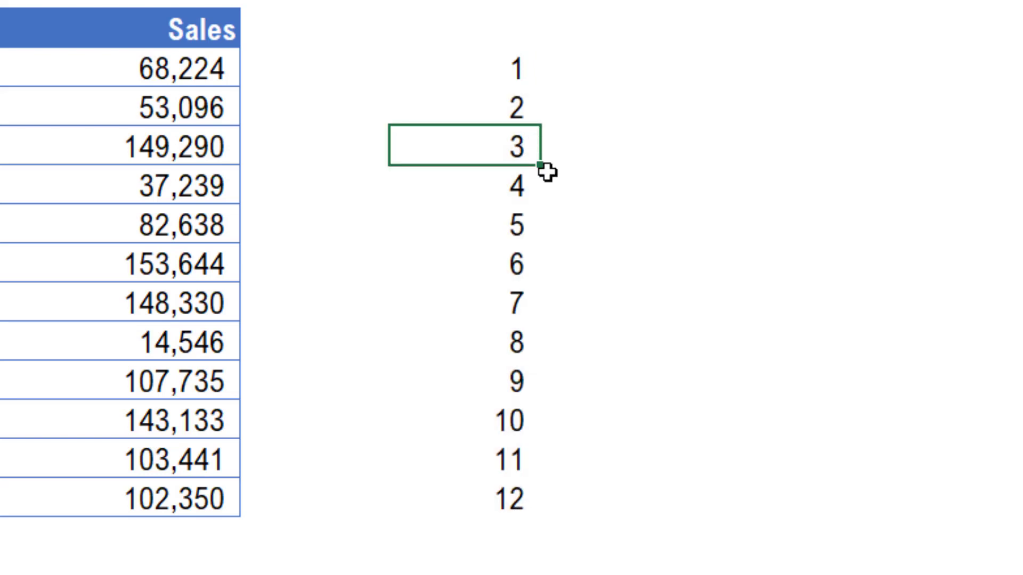
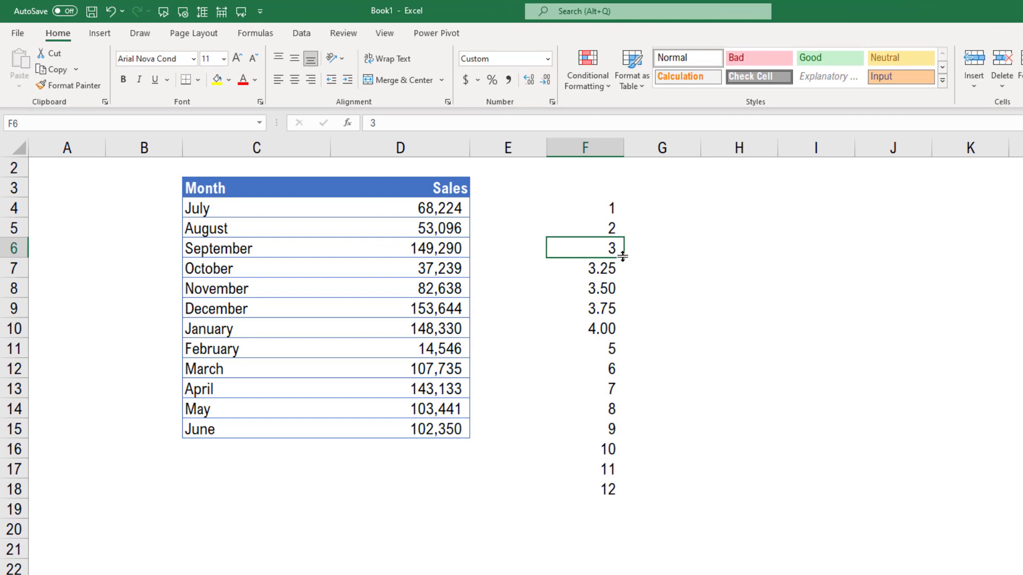
drag(622, 256, 623, 435)
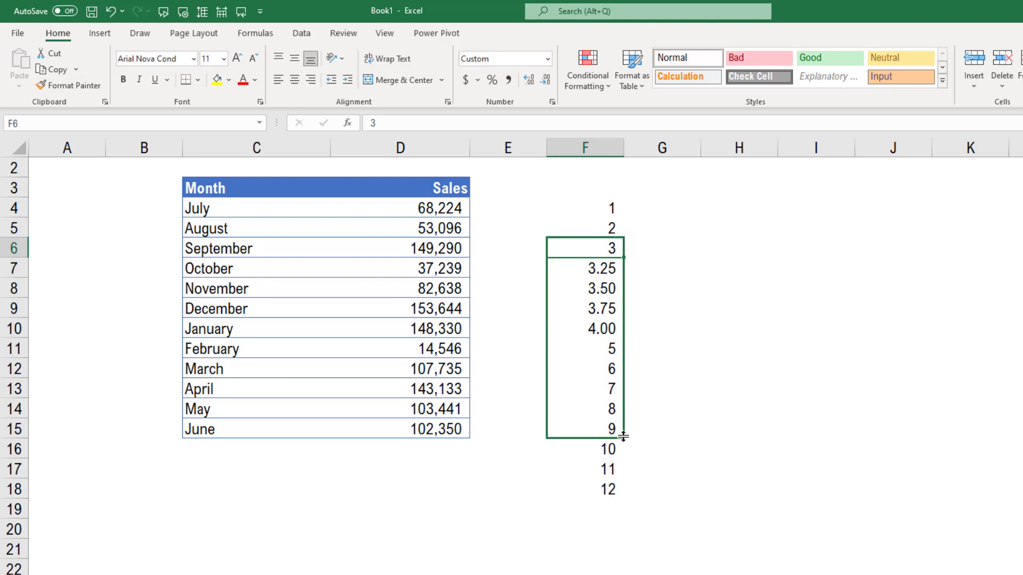
drag(622, 436, 624, 437)
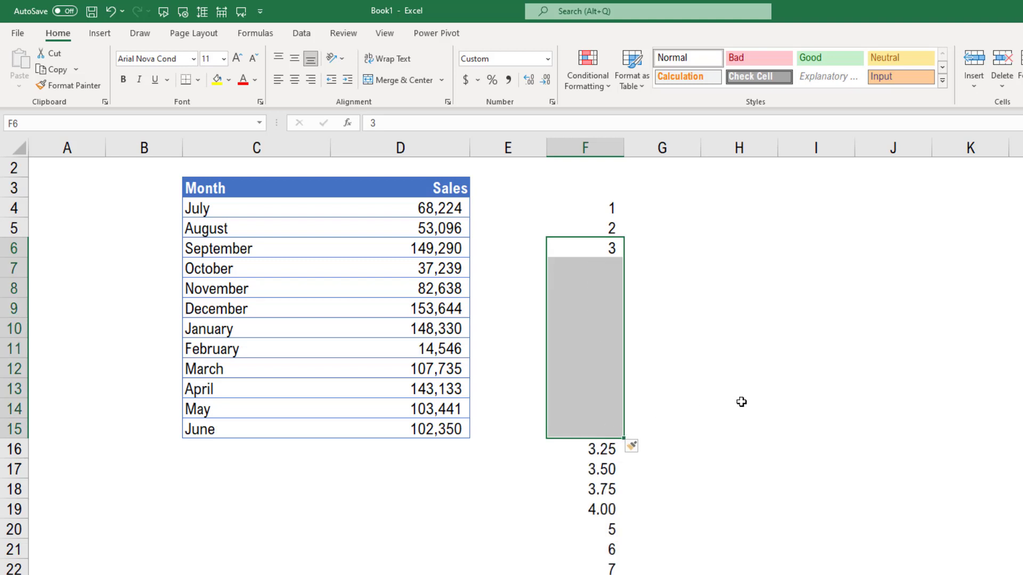
Select the inserted blank cells F7:F15 and then cell F6 directly above them.
drag(610, 267, 605, 427)
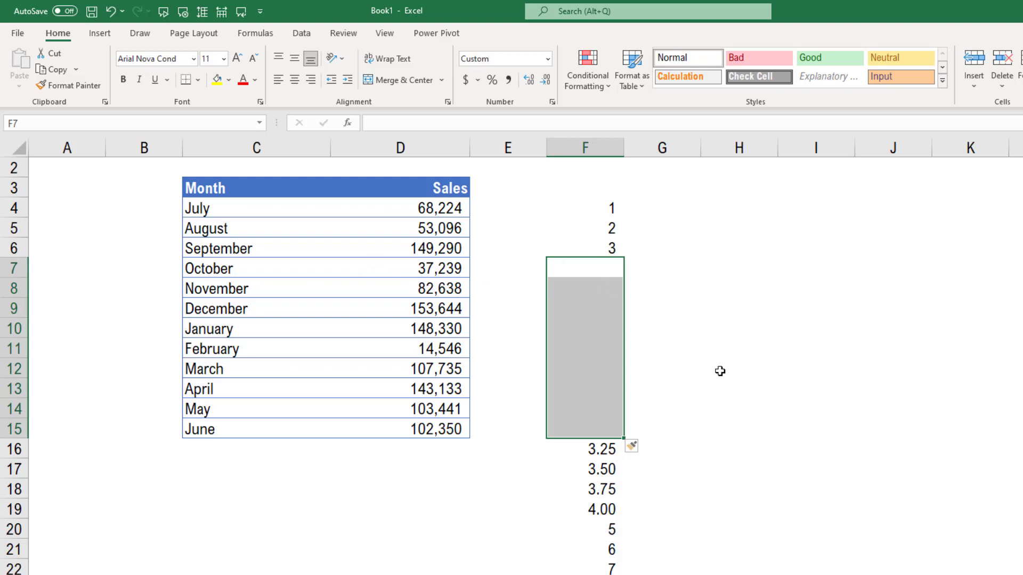
click(613, 250)
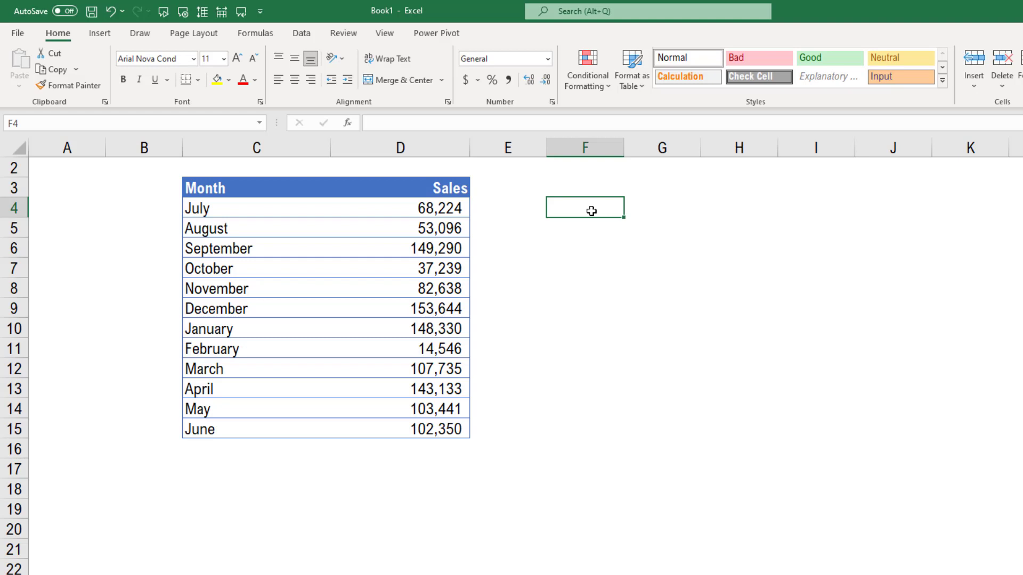
Enter the text Pakistan directly in cell F4.
double_click(591, 211)
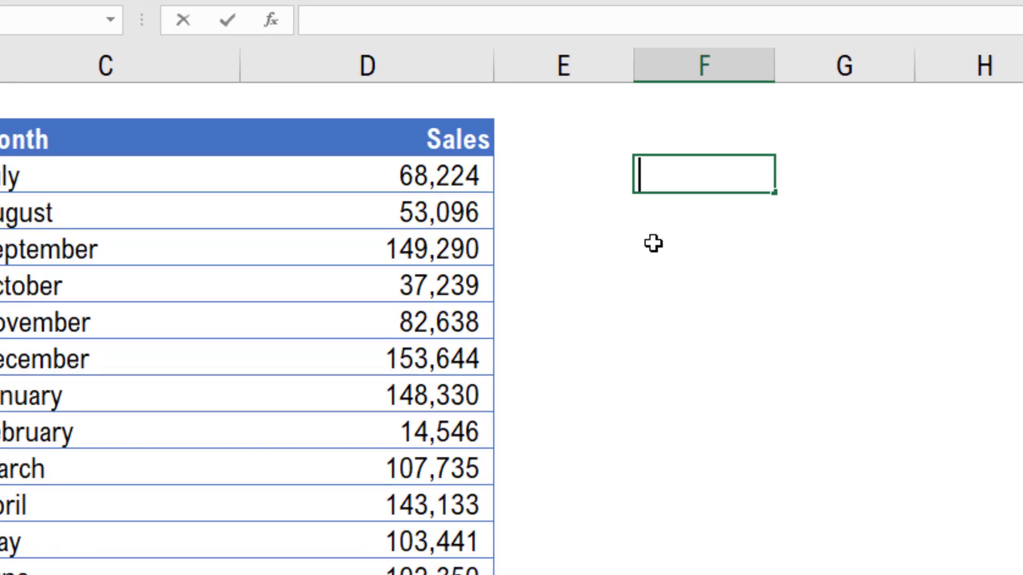
click(654, 189)
text(Pakistan)
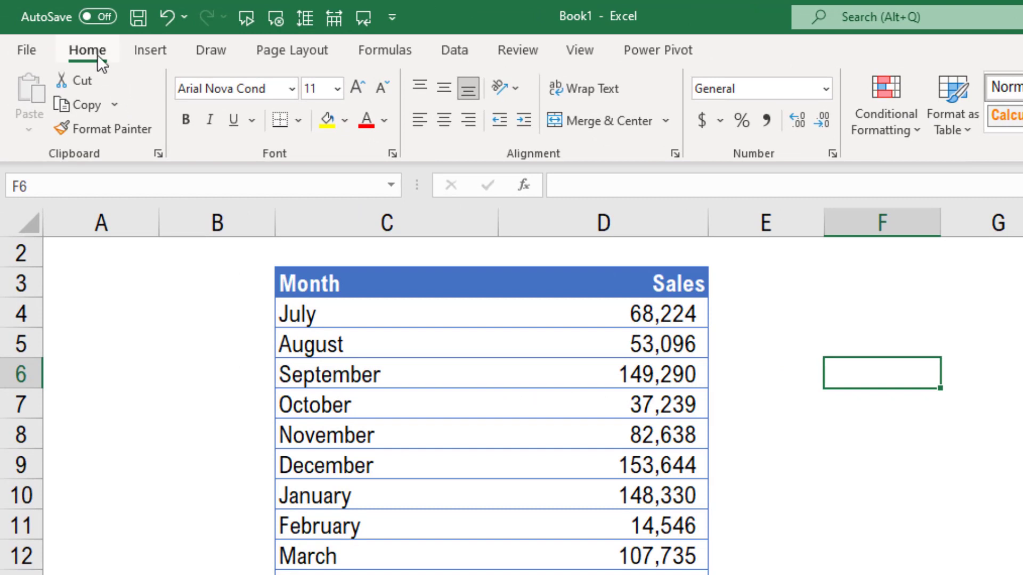
click(160, 53)
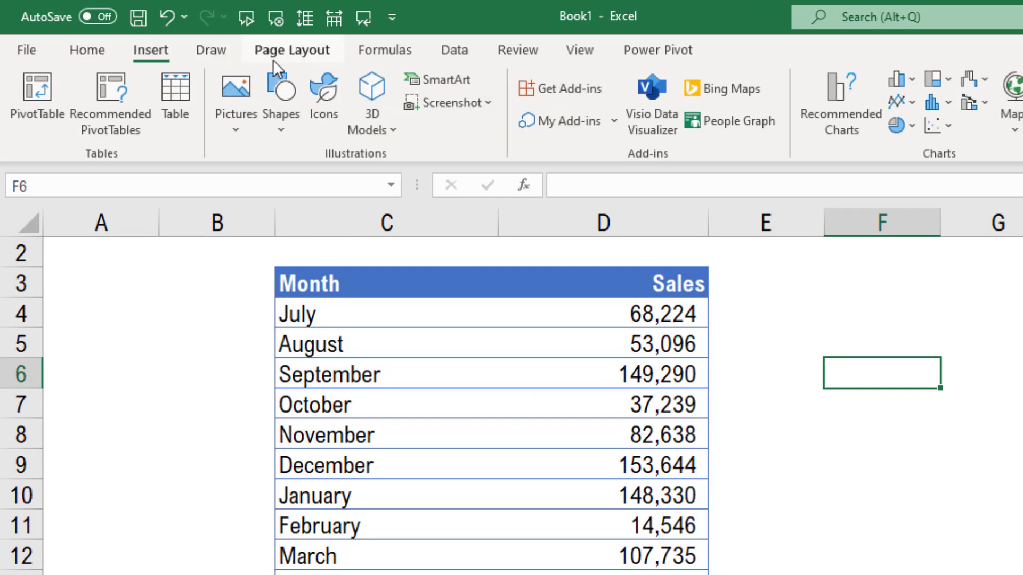
click(218, 53)
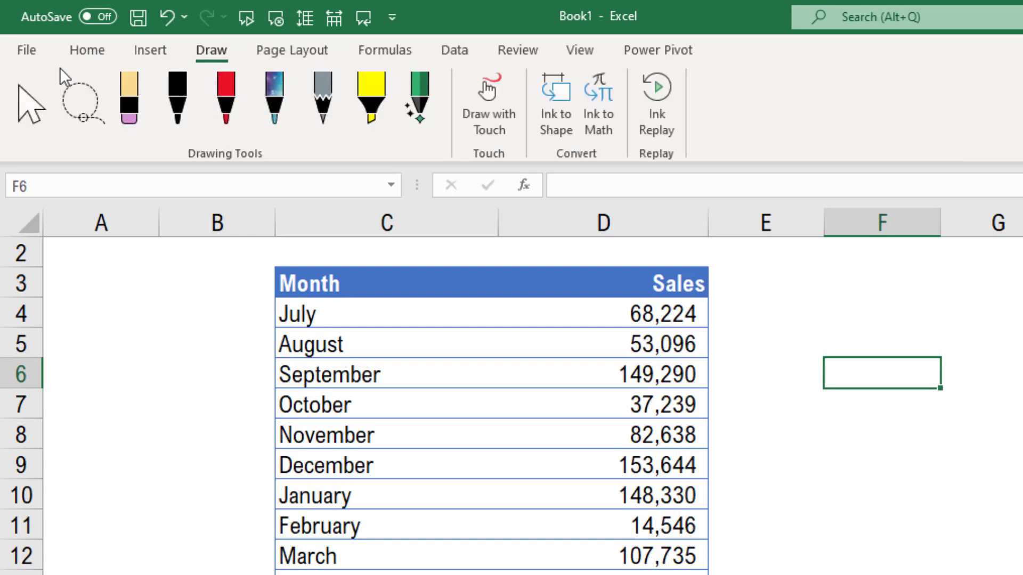
click(86, 51)
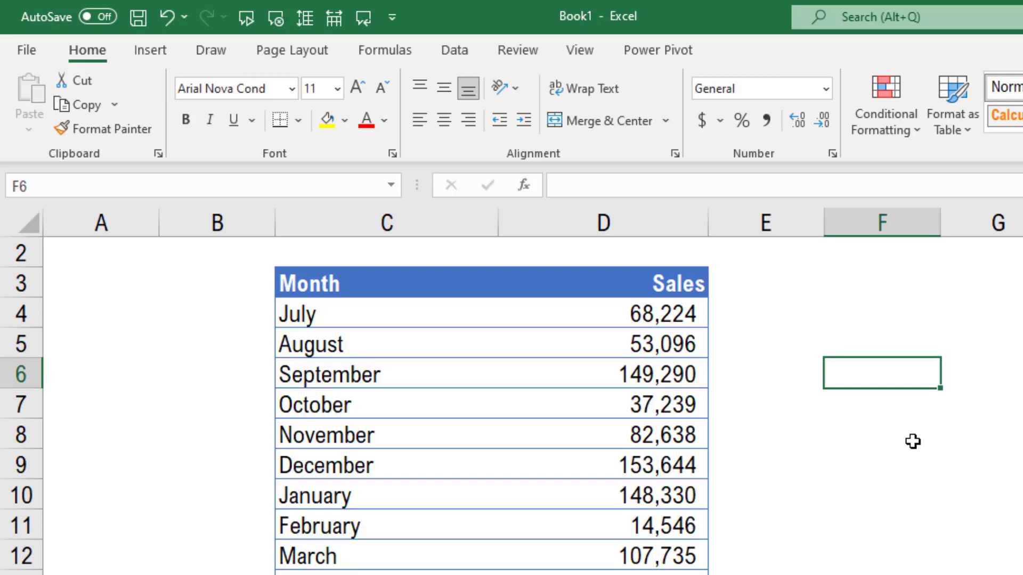
Enter 3 in cell F6 and move that cell to I2.
text(3)
key(Return)
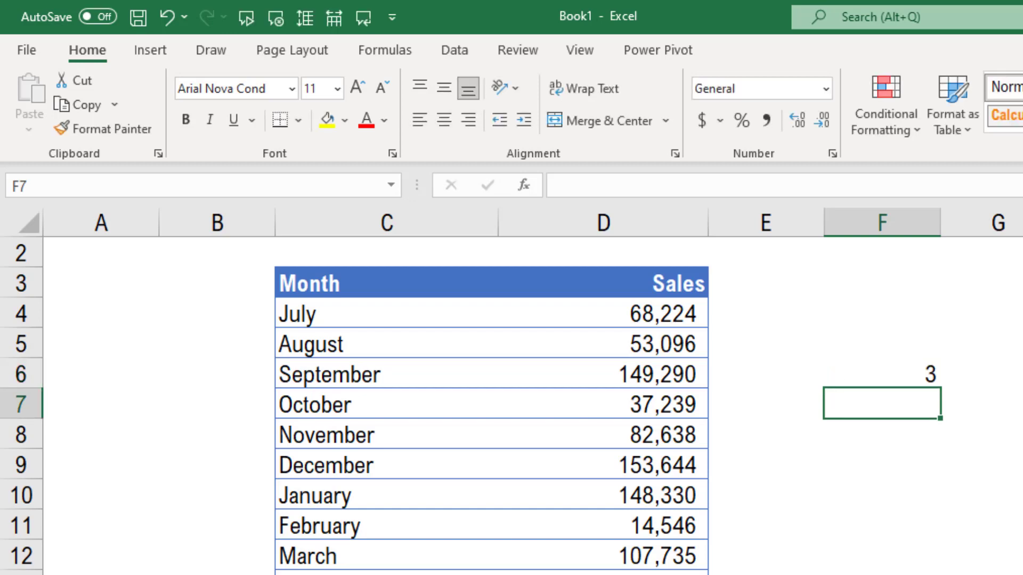
click(922, 384)
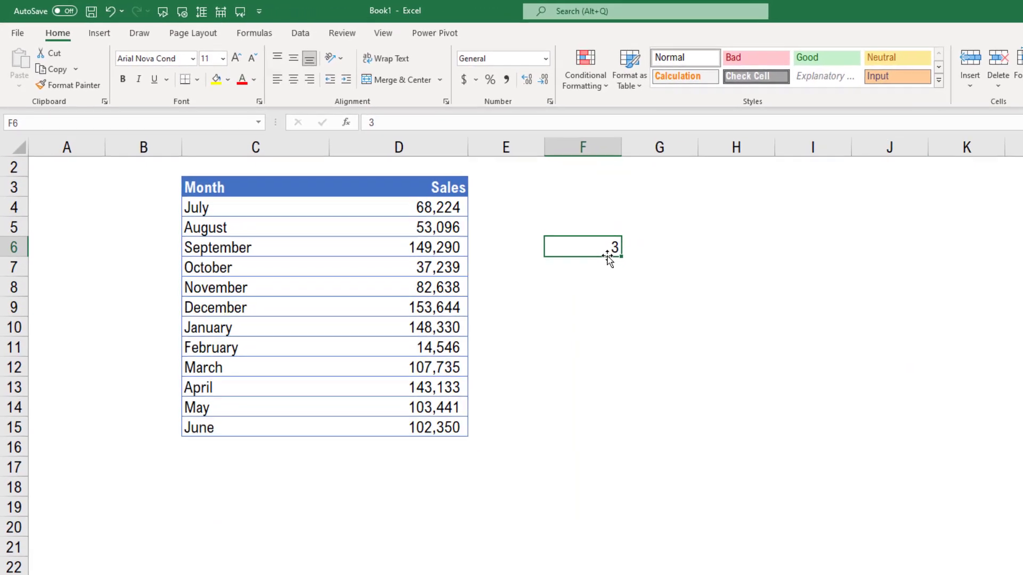
drag(608, 257, 806, 169)
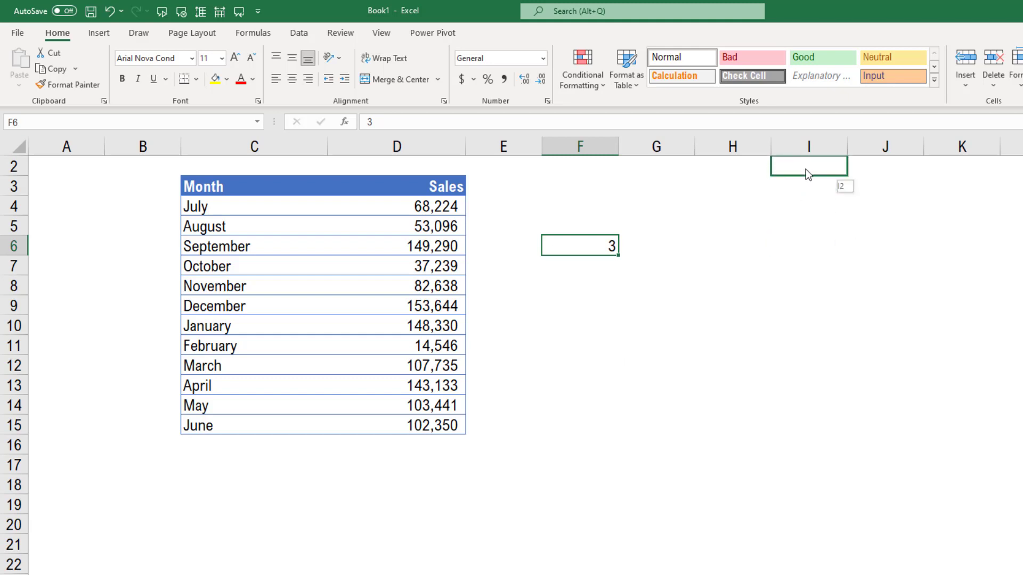
drag(805, 169, 805, 168)
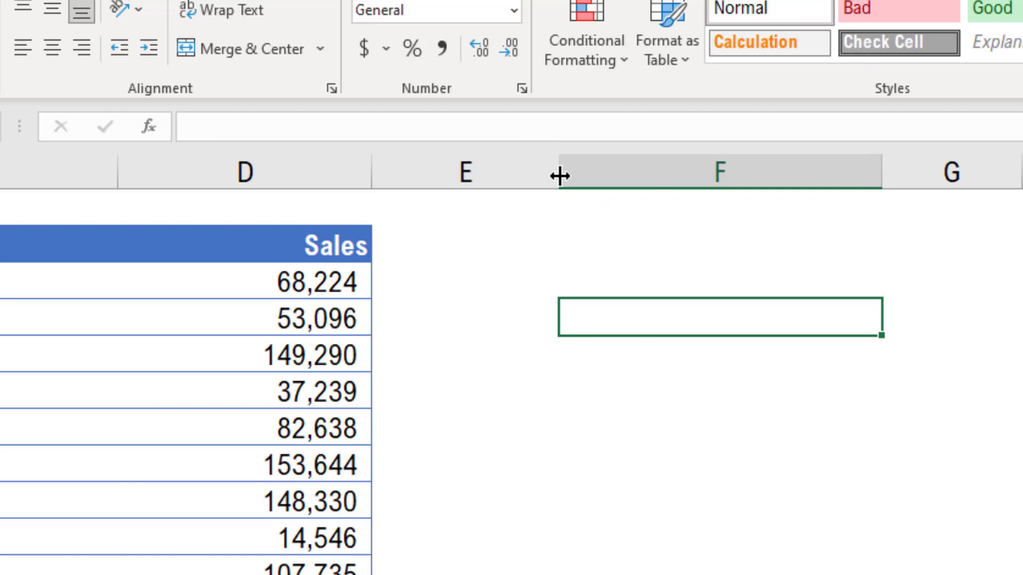
Resize column E freehand to a width of about 13.38.
mouse_move(560, 176)
mouse_down()
mouse_move(741, 179)
mouse_move(462, 166)
mouse_move(550, 172)
mouse_up()
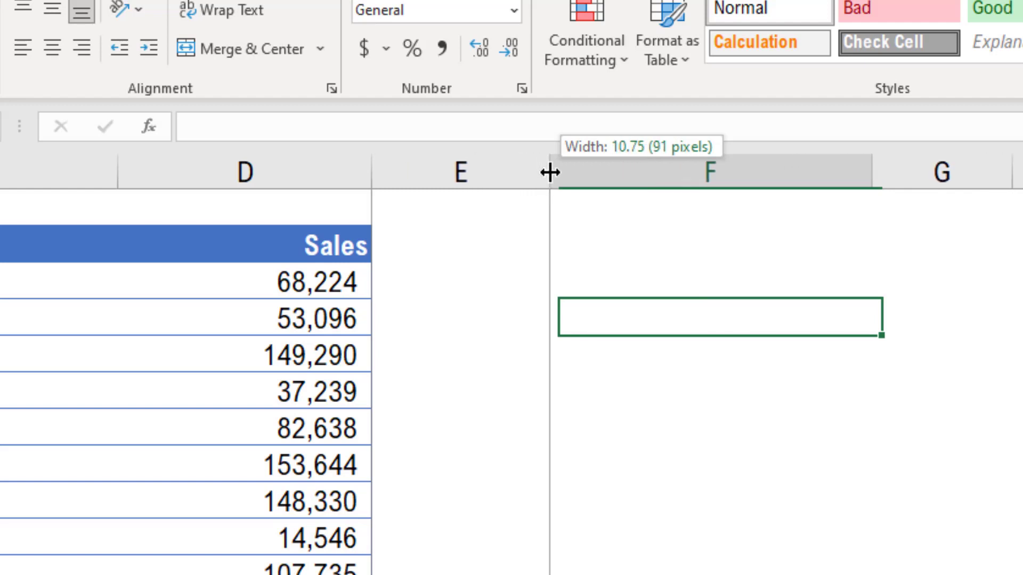
mouse_move(550, 172)
mouse_down()
mouse_move(606, 178)
mouse_move(588, 175)
mouse_up()
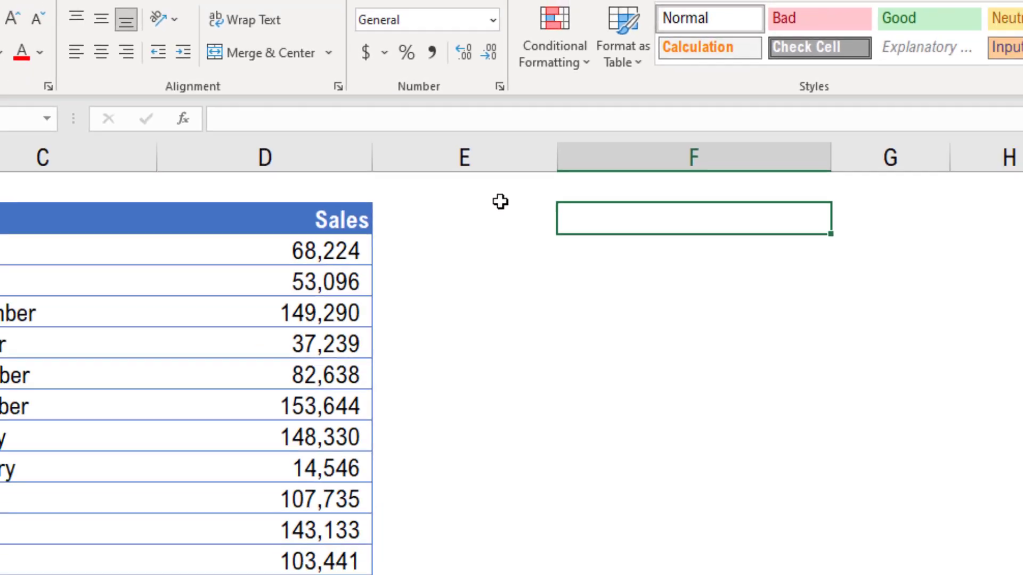
Set the width of column E to exactly 20.
click(500, 200)
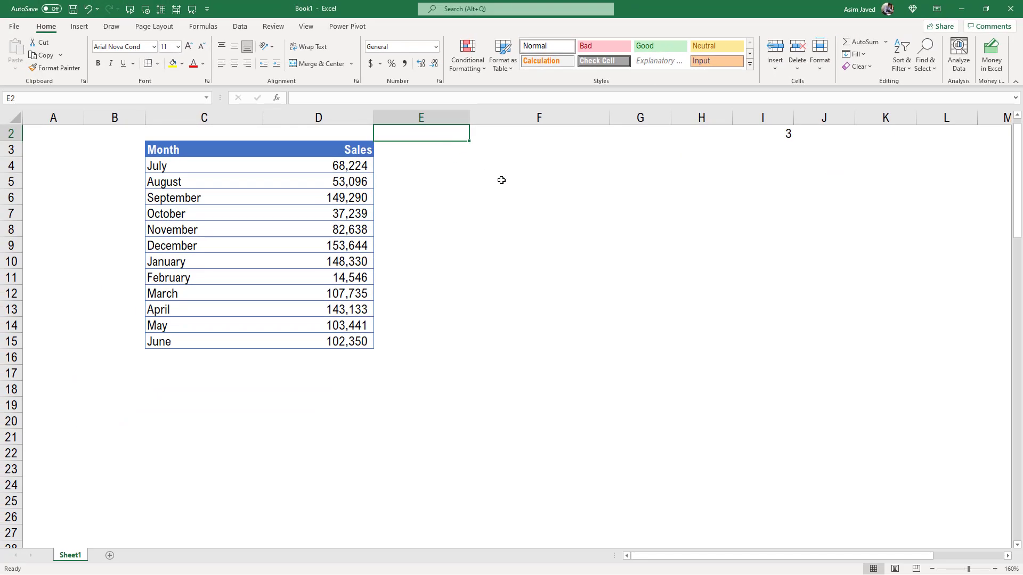
click(426, 152)
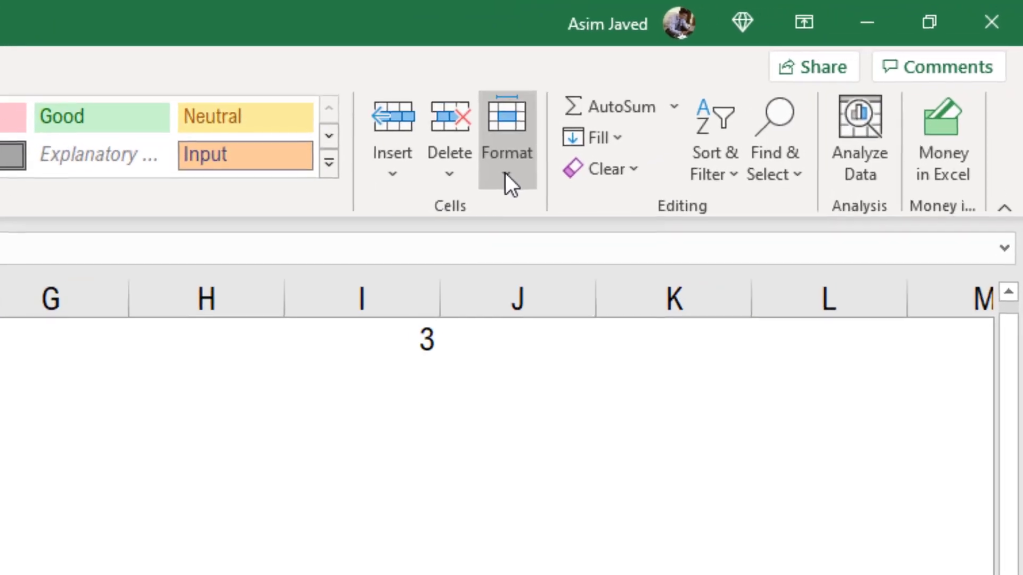
click(820, 53)
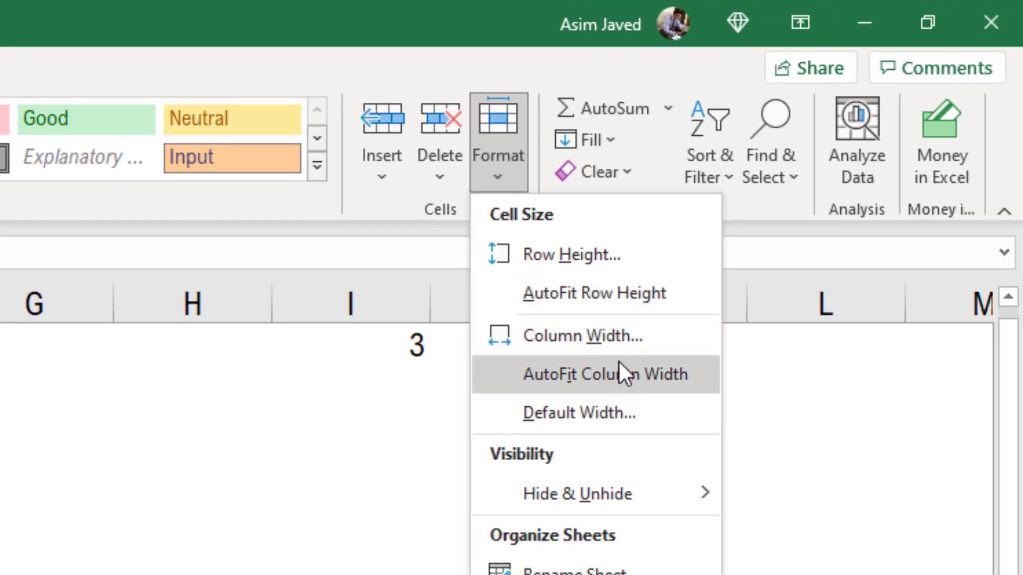
click(618, 338)
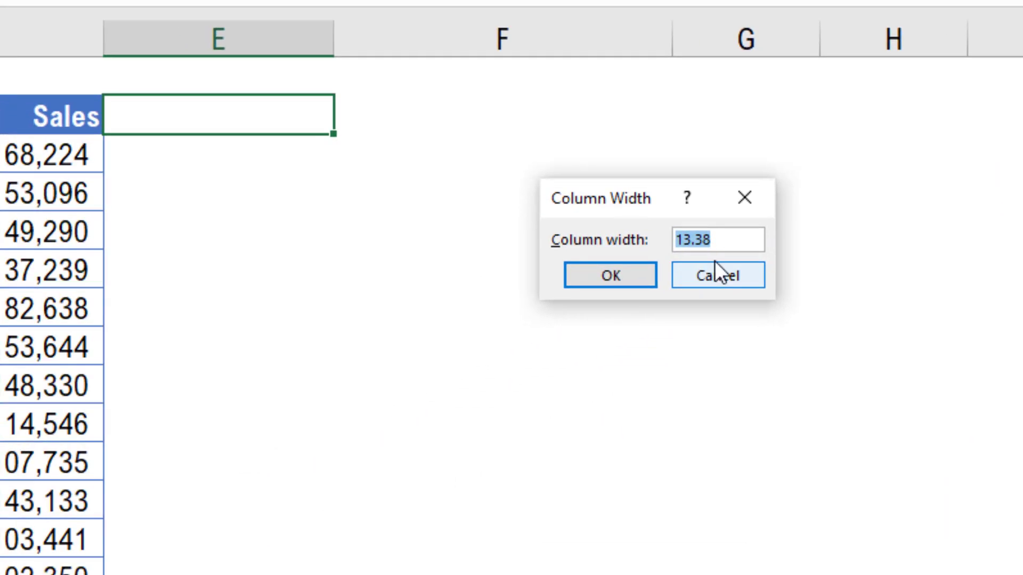
text(20)
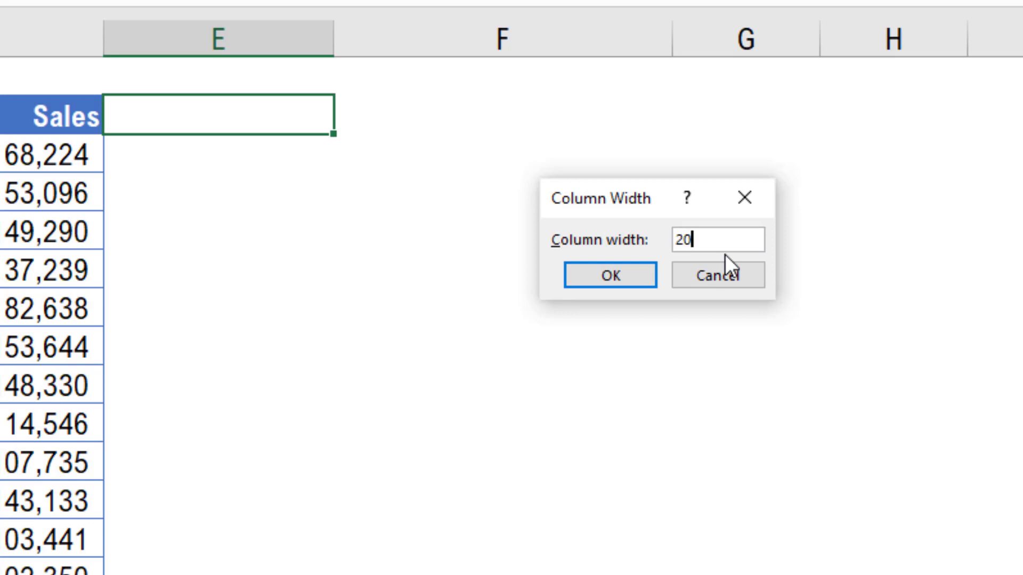
click(574, 282)
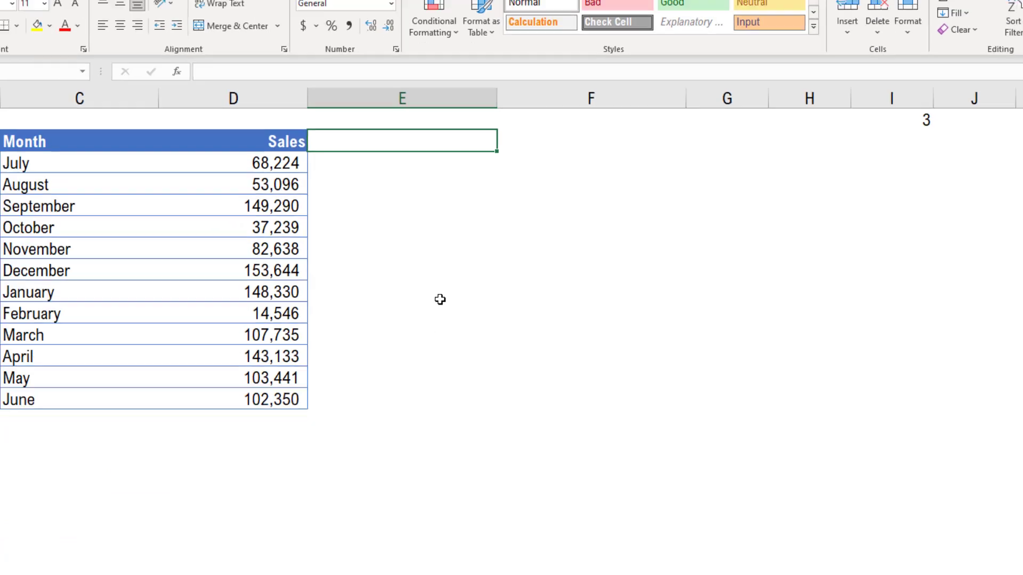
Reduce the height of row 6, the September row, slightly.
click(100, 247)
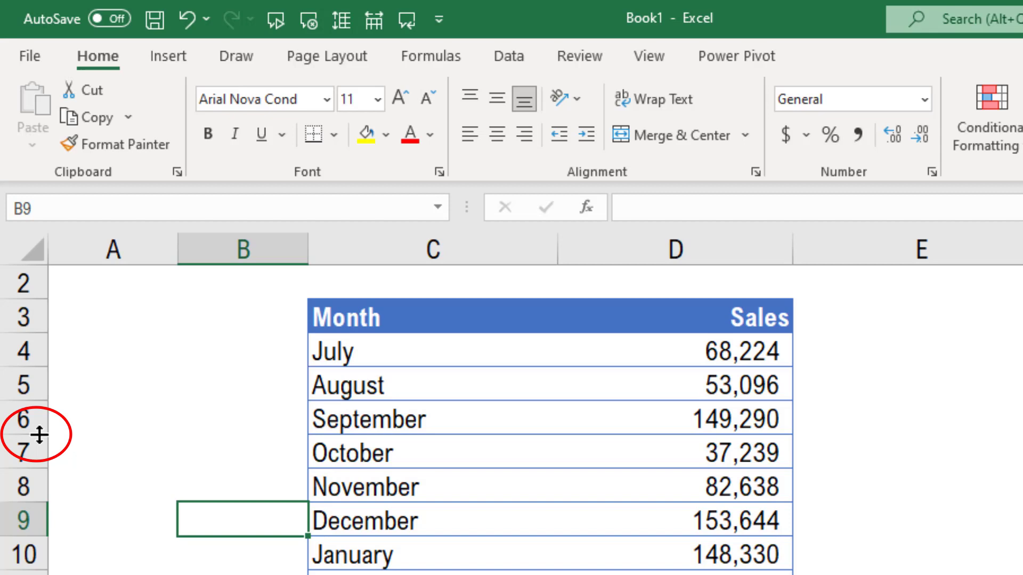
mouse_move(35, 434)
mouse_down()
mouse_move(34, 492)
mouse_move(34, 424)
mouse_up()
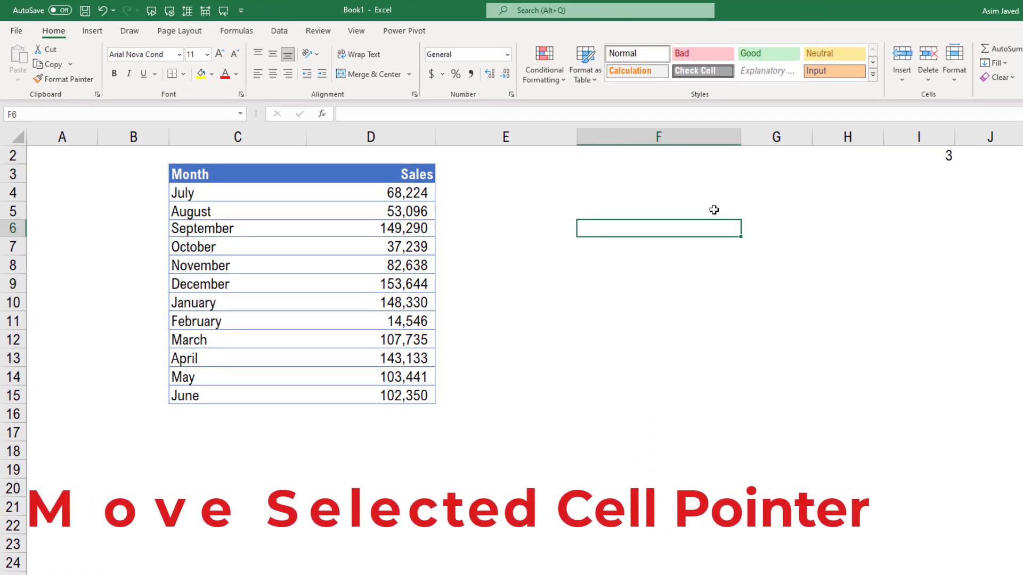
Enter 3 in cell F6 and move that cell to I3, directly below the value in I2.
text(3)
key(Return)
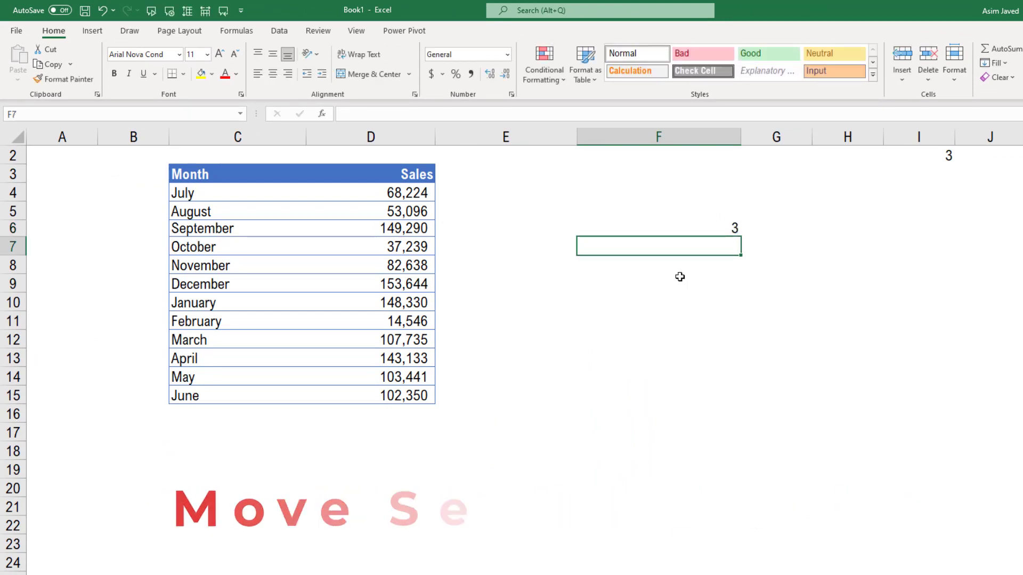
click(722, 225)
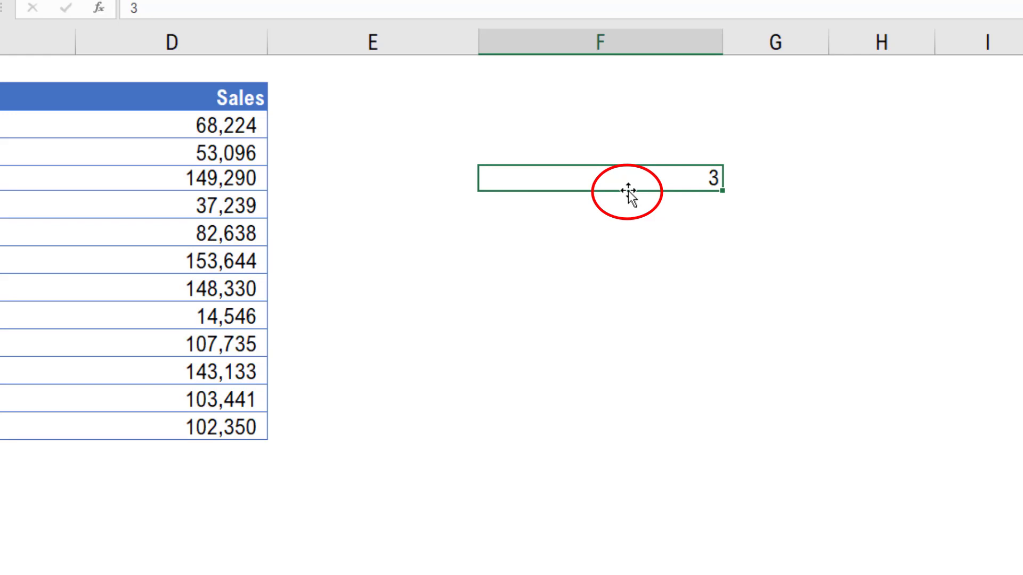
drag(627, 193, 530, 292)
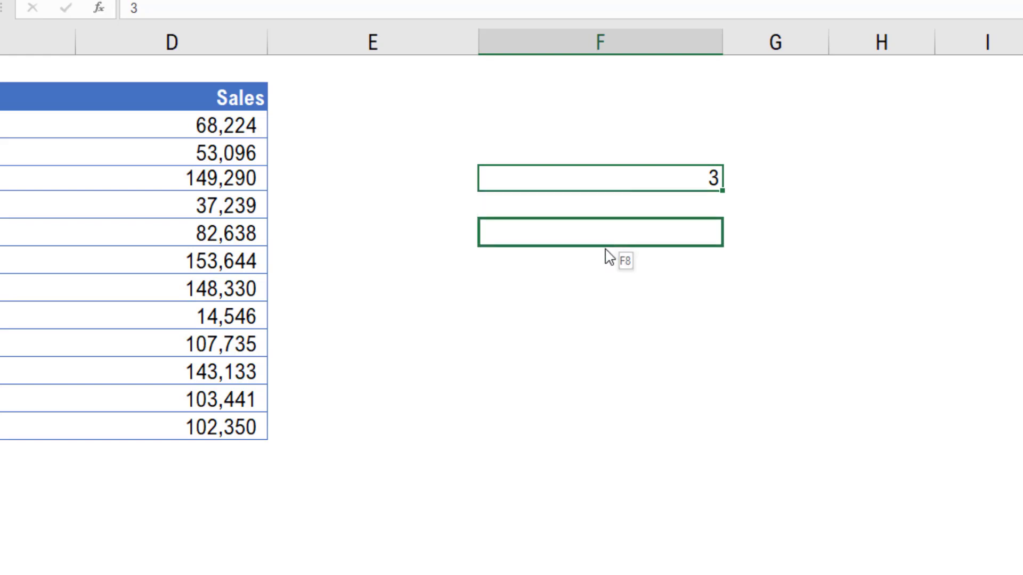
drag(470, 257, 905, 105)
drag(822, 96, 835, 92)
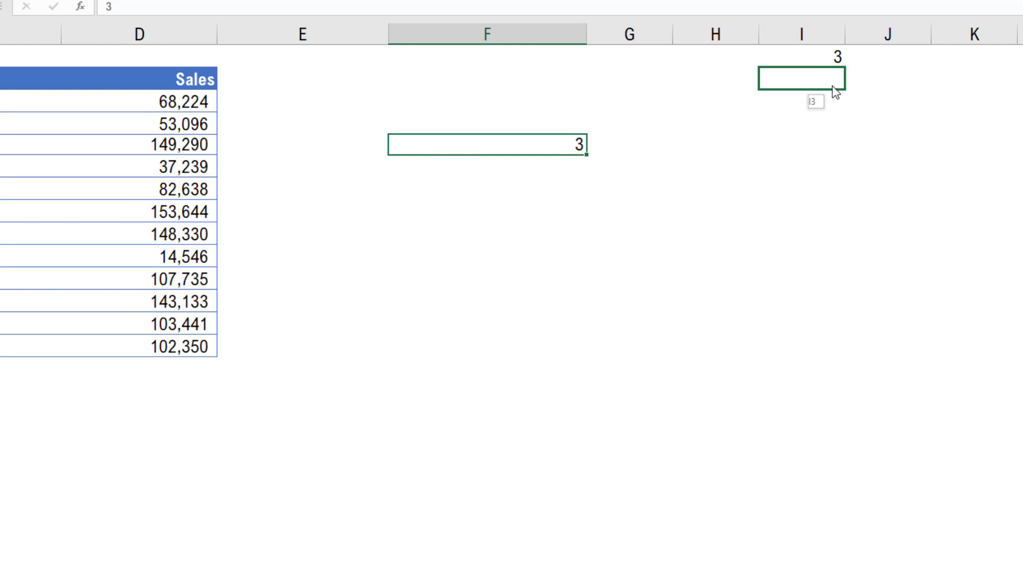
drag(835, 92, 837, 89)
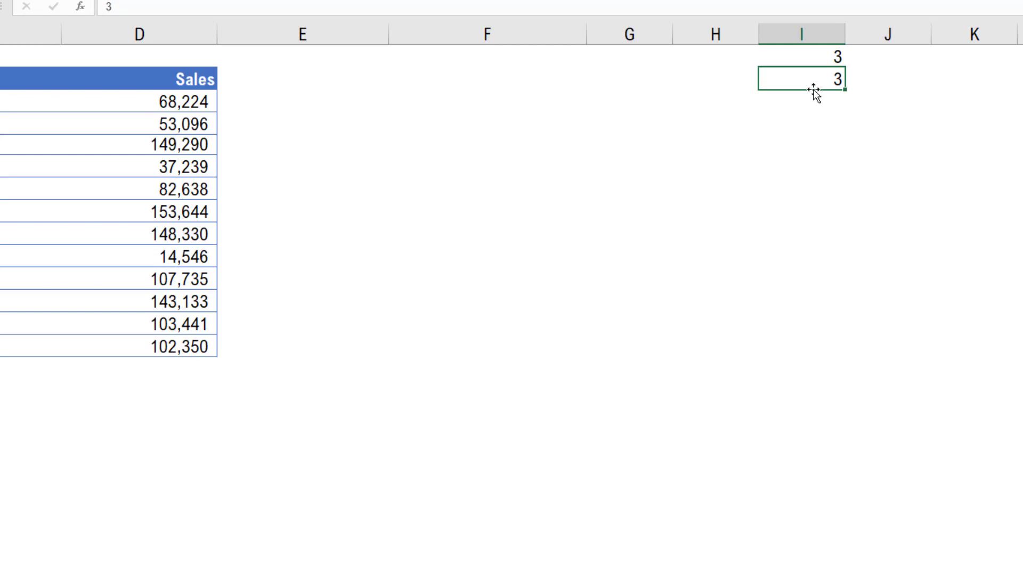
Copy cell I3 to I6, keeping the original value in I3.
drag(813, 90, 544, 136)
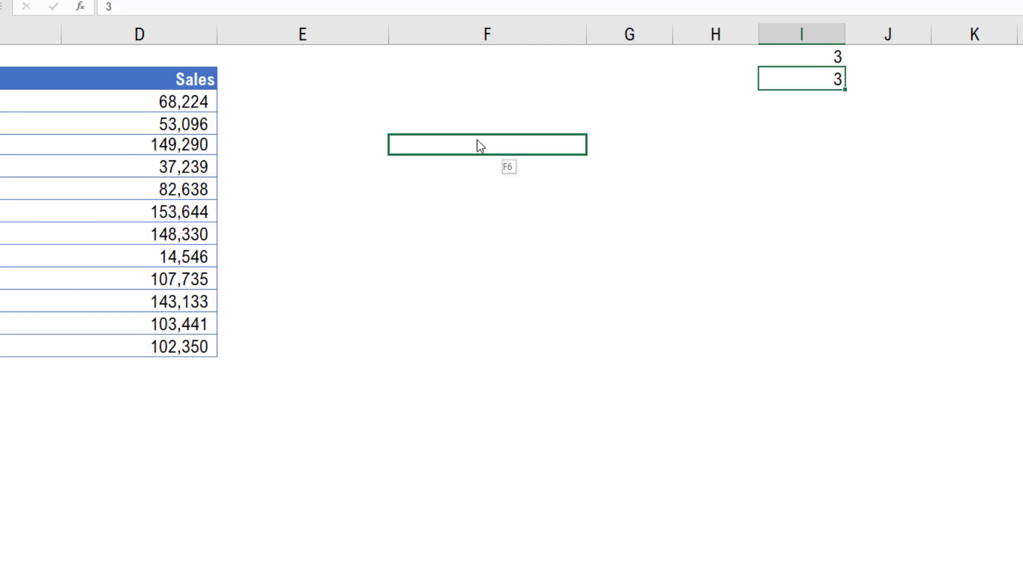
key(ctrl)
drag(477, 140, 794, 158)
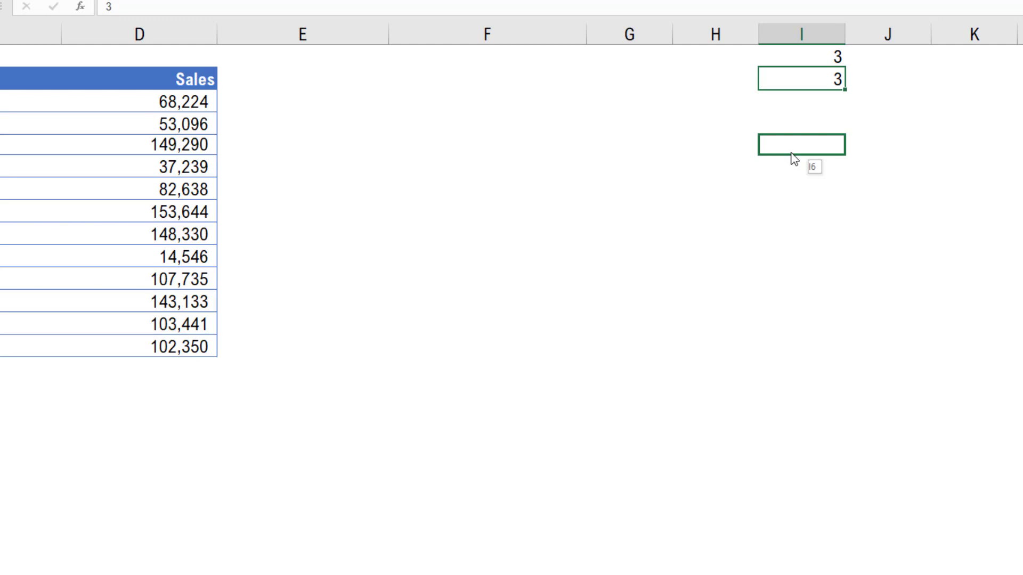
drag(794, 159, 791, 150)
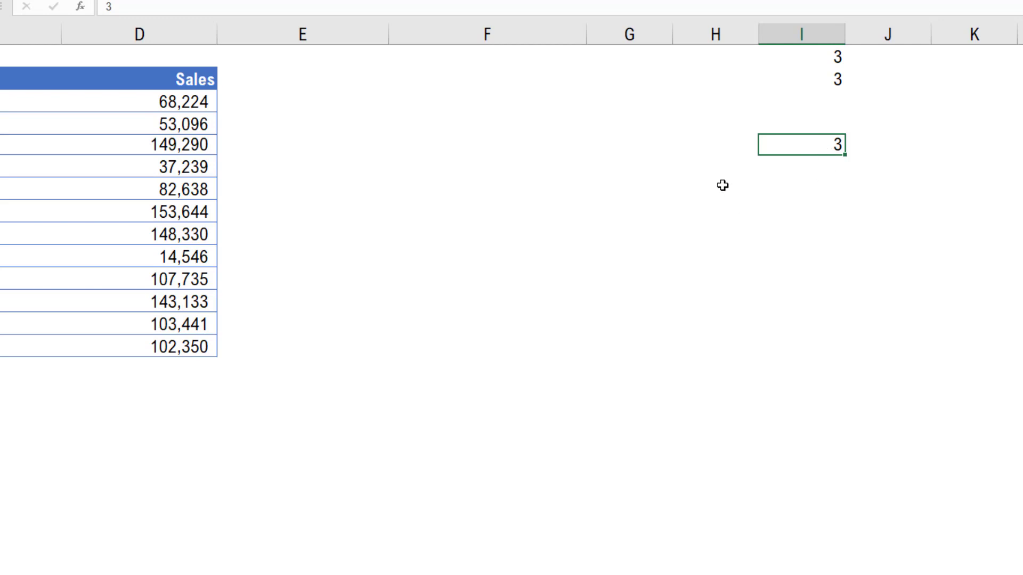
Try to move the value in cell I3 further down column I.
click(834, 80)
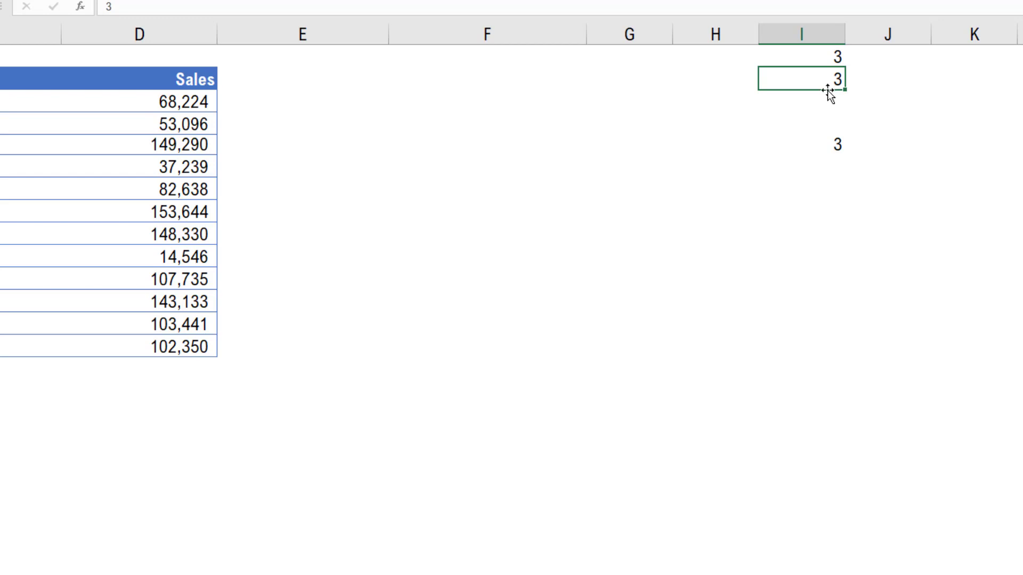
drag(827, 91, 837, 153)
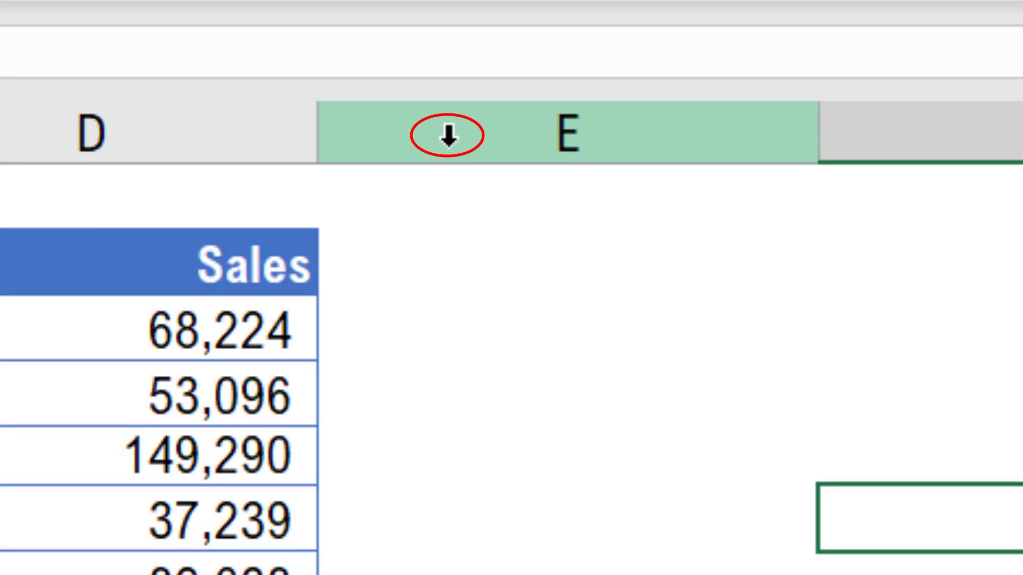
Select the entire column E, and after clearing that selection, select the entire row 16.
click(448, 136)
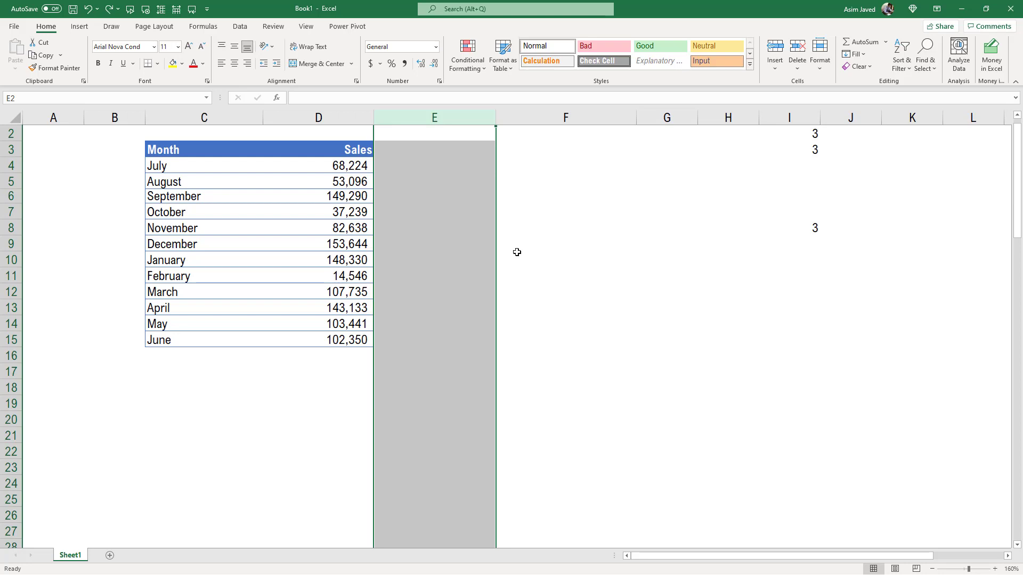
click(525, 299)
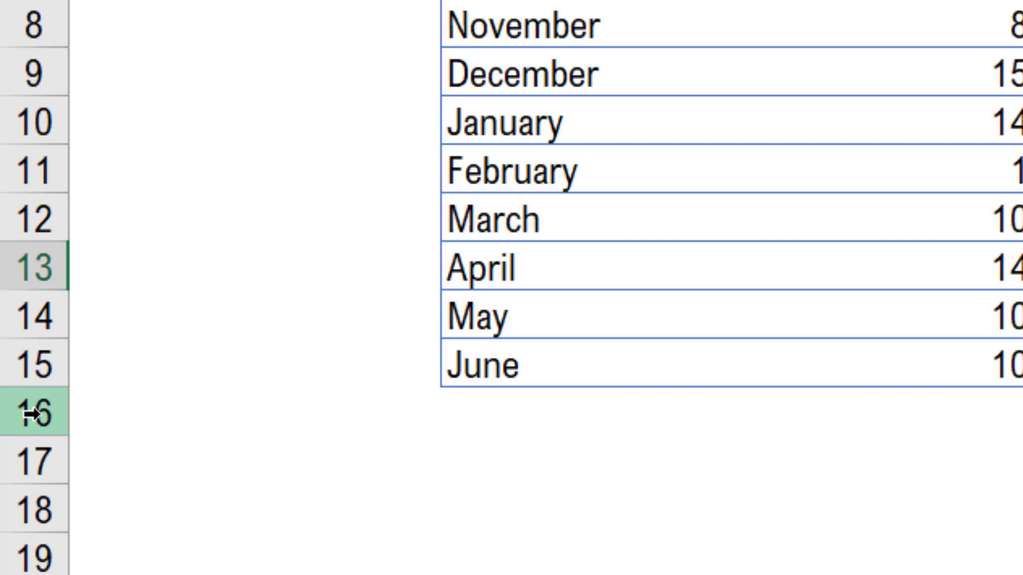
click(32, 414)
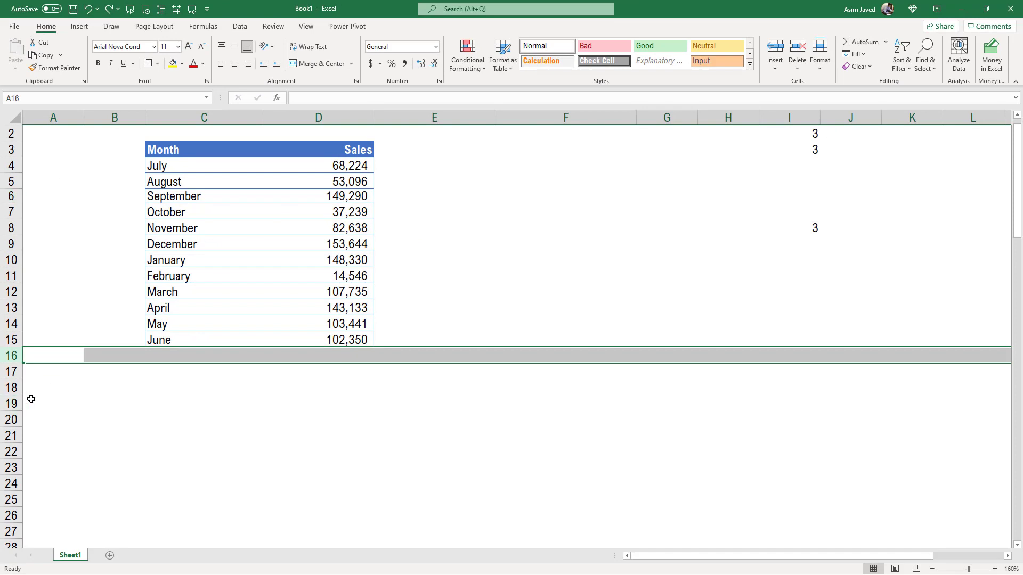
Select the entire row 20 and add the entire column F to the selection.
click(11, 419)
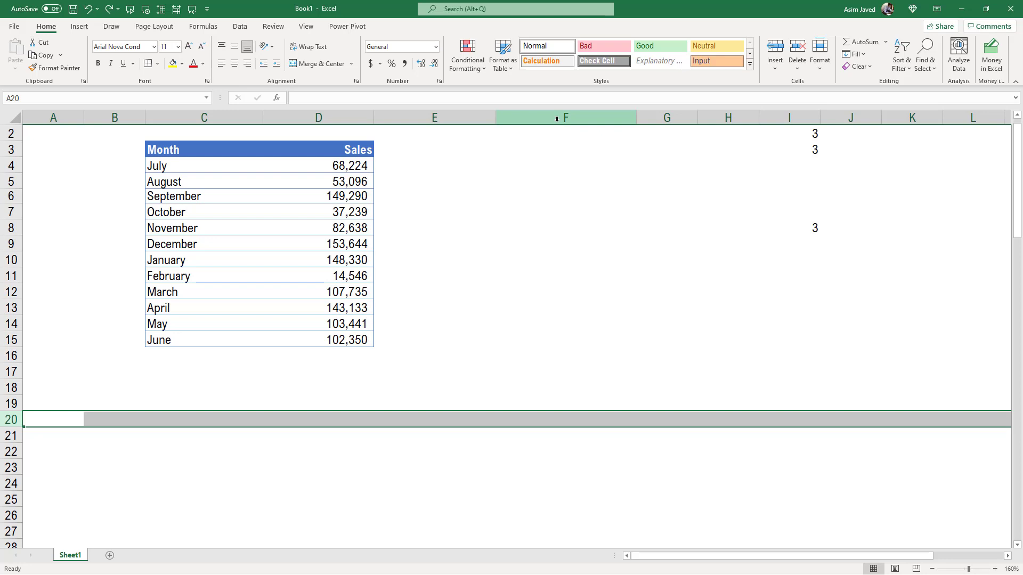
key(ctrl)
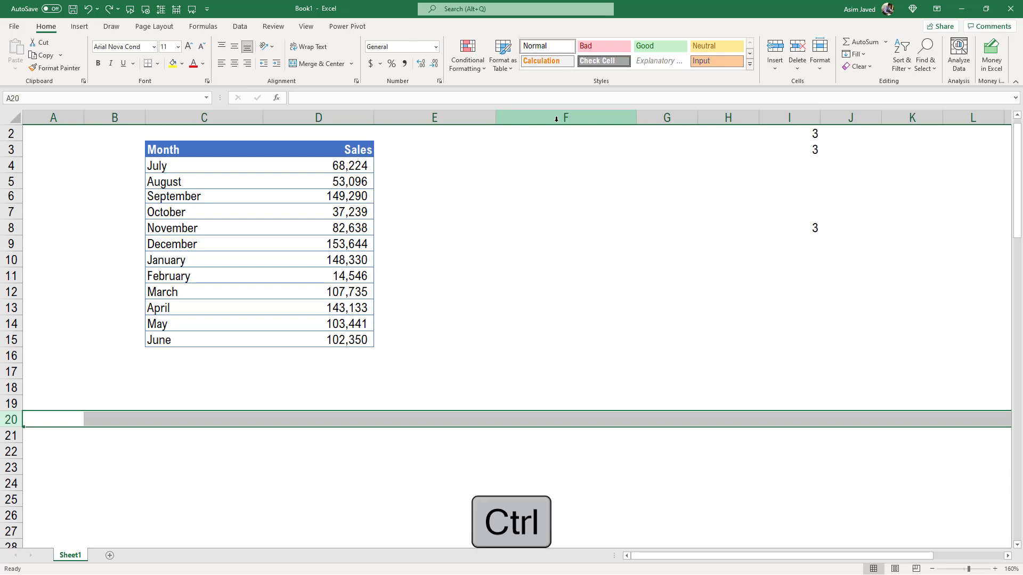
ctrl+click(556, 119)
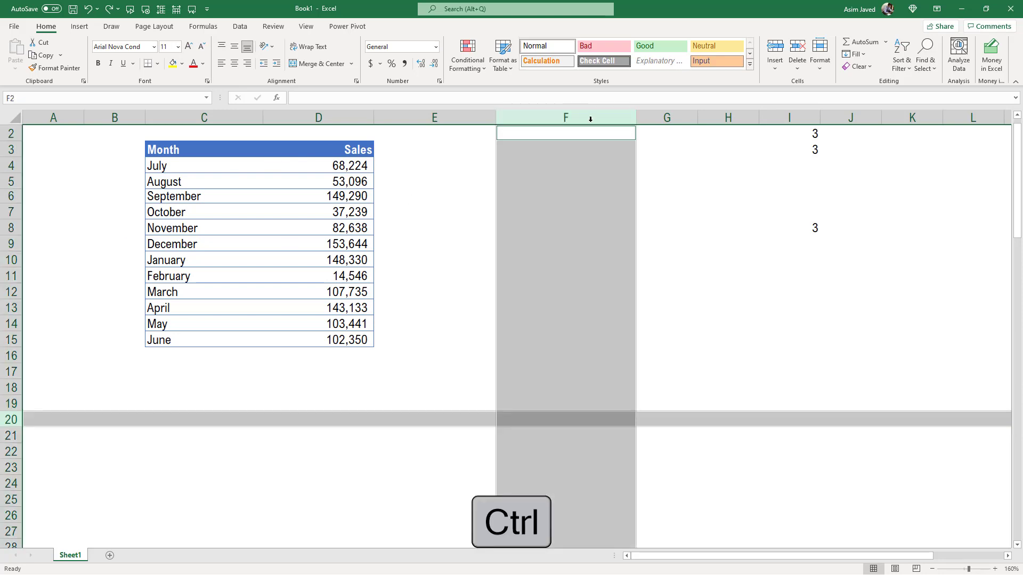